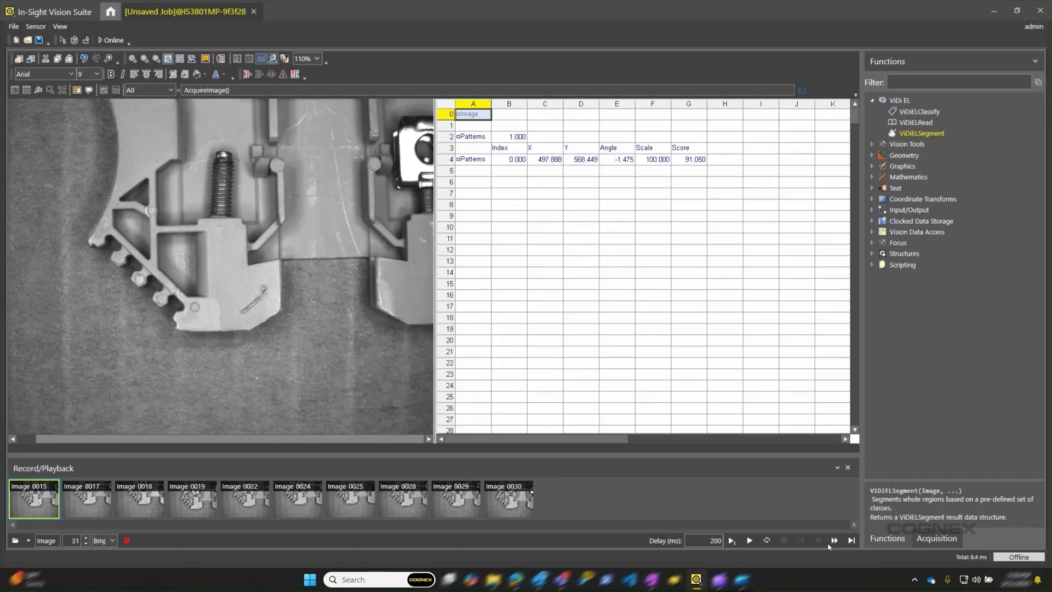
- Step through the recorded images, then return to Image 0015
{"action": "left_click", "coordinate": [833, 541]}
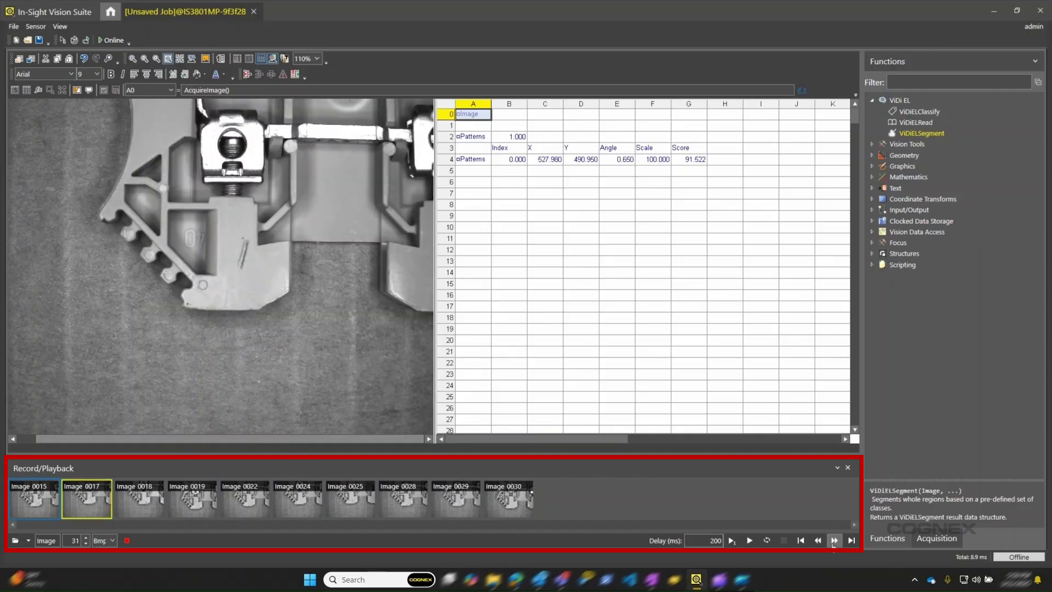
{"action": "left_click", "coordinate": [833, 540]}
{"action": "left_click", "coordinate": [833, 541]}
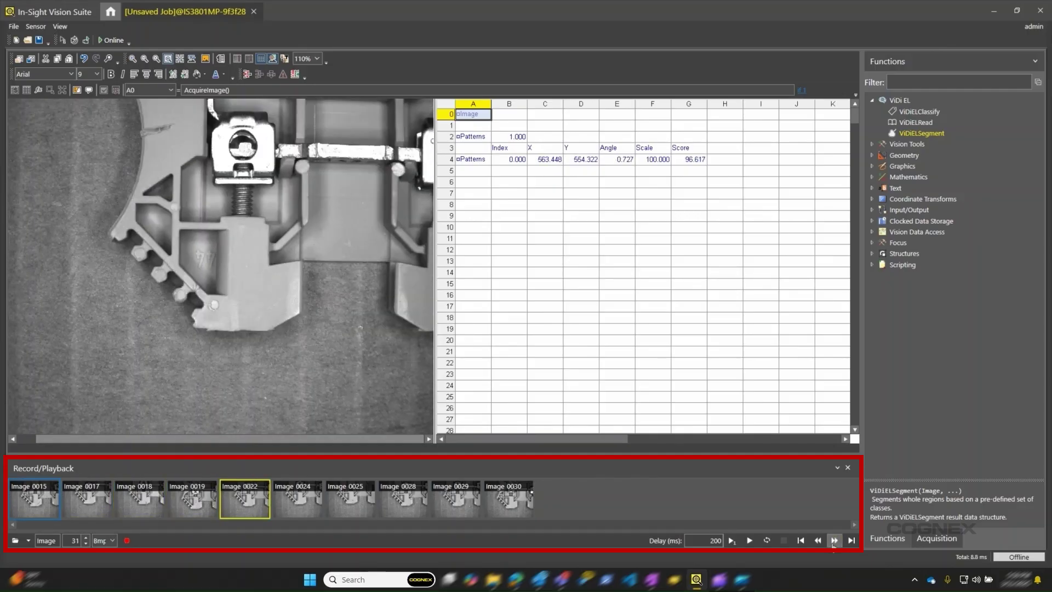
{"action": "left_click", "coordinate": [40, 500]}
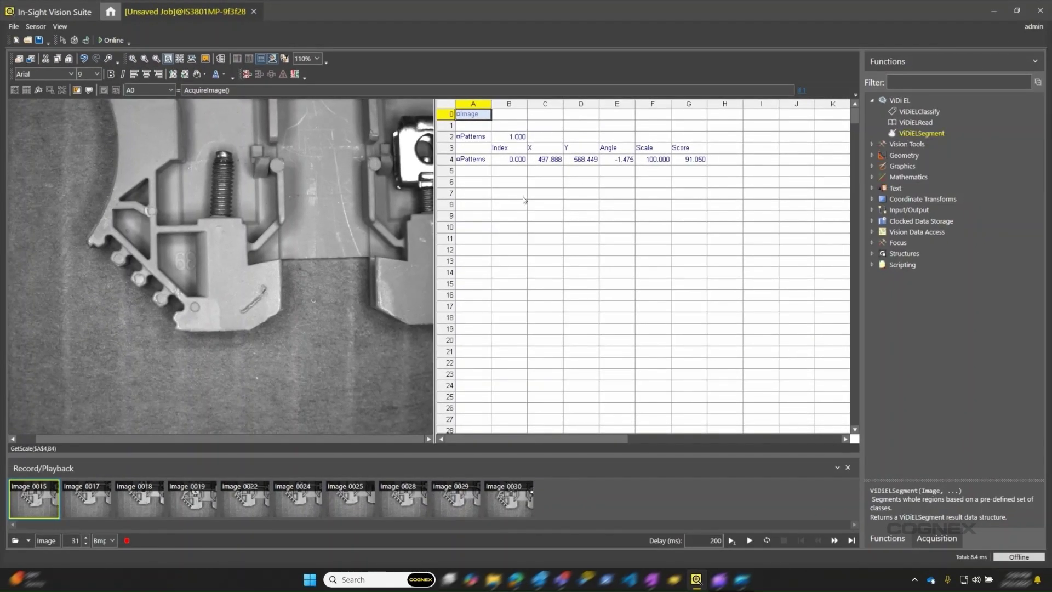
- Insert a ViDiELSegment tool into cell A7 and select its Region parameter
{"action": "left_click", "coordinate": [474, 195]}
{"action": "double_click", "coordinate": [922, 133]}
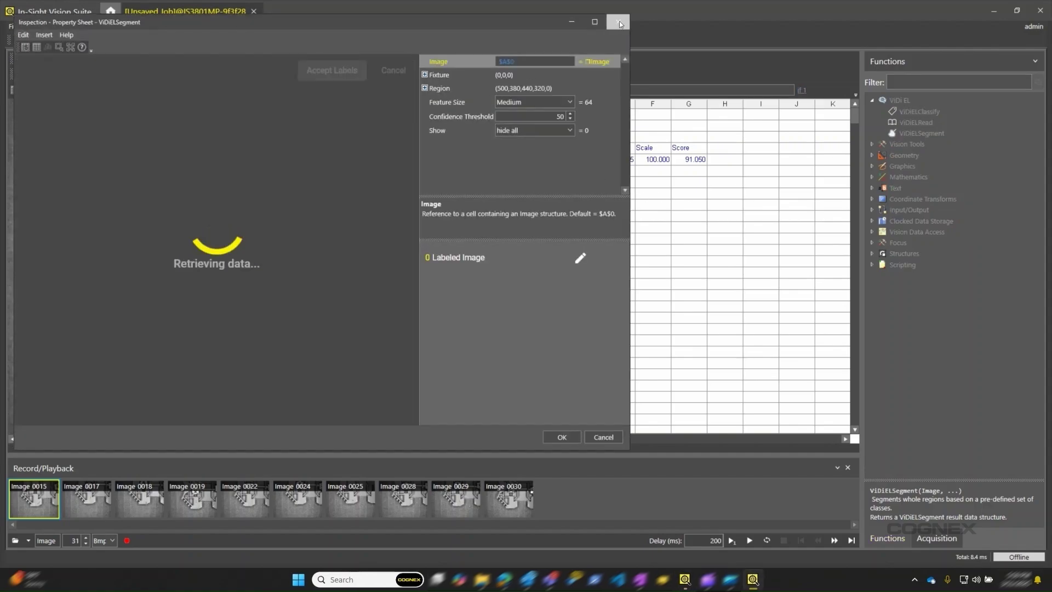
{"action": "left_click", "coordinate": [619, 23]}
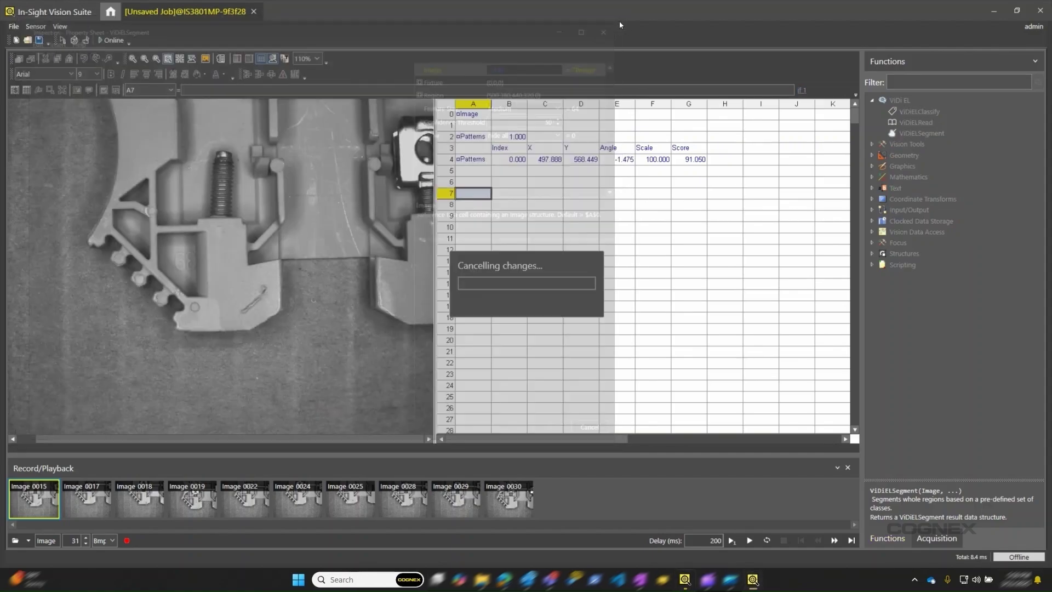
{"action": "double_click", "coordinate": [478, 195]}
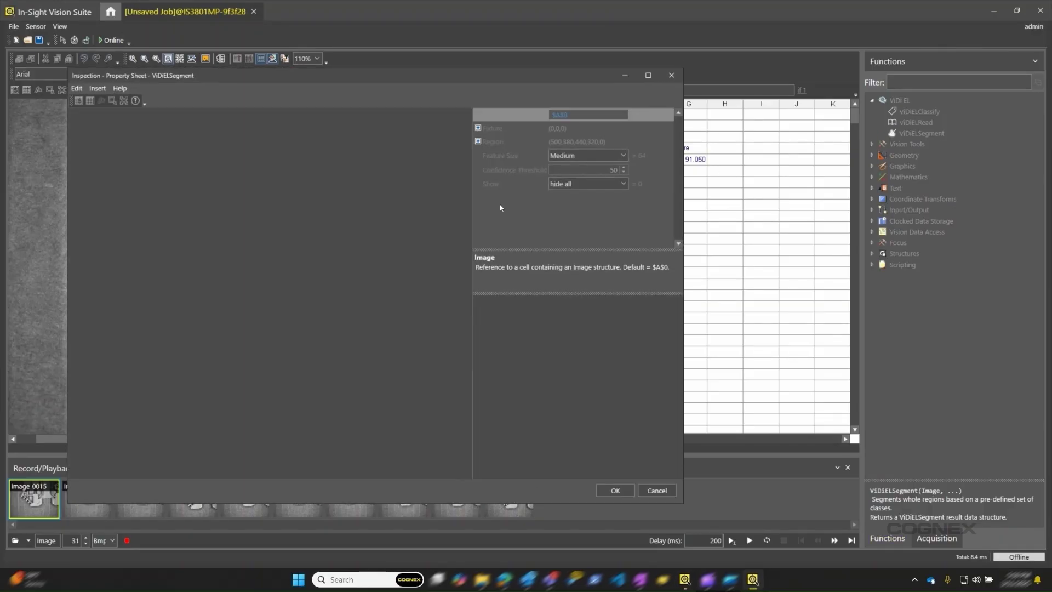
{"action": "left_click_drag", "start_coordinate": [488, 75], "coordinate": [609, 60]}
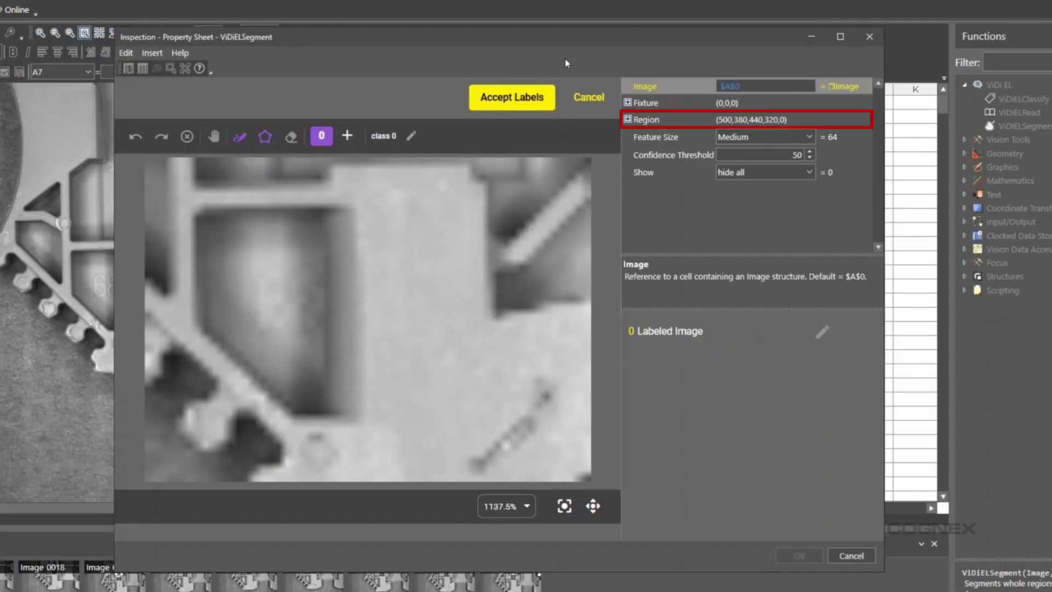
{"action": "left_click", "coordinate": [647, 121]}
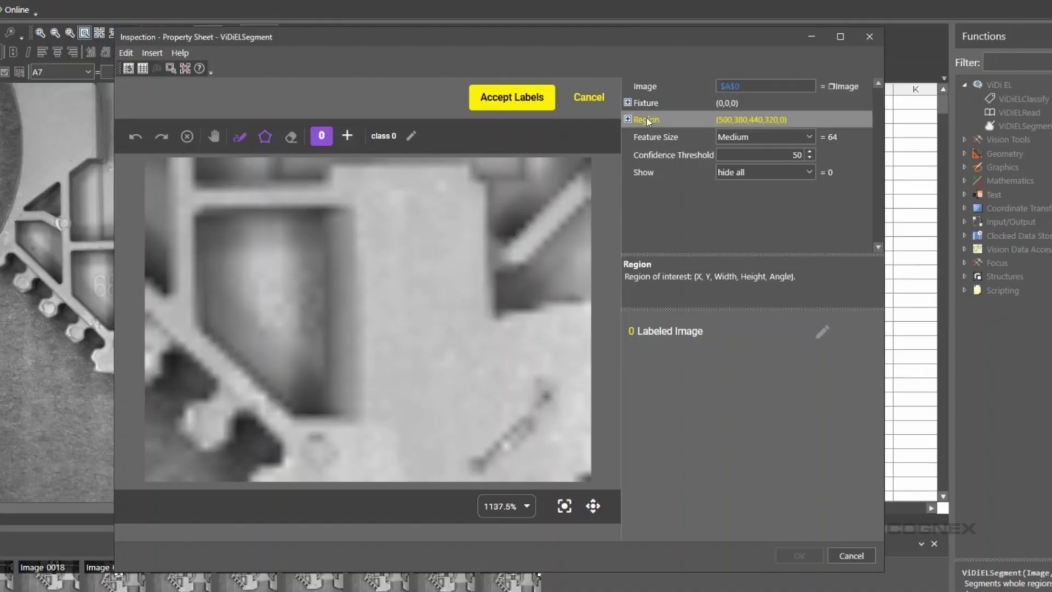
- Move and resize the region to 377×398 at (589,368) around the scratched lower bracket
{"action": "double_click", "coordinate": [738, 120]}
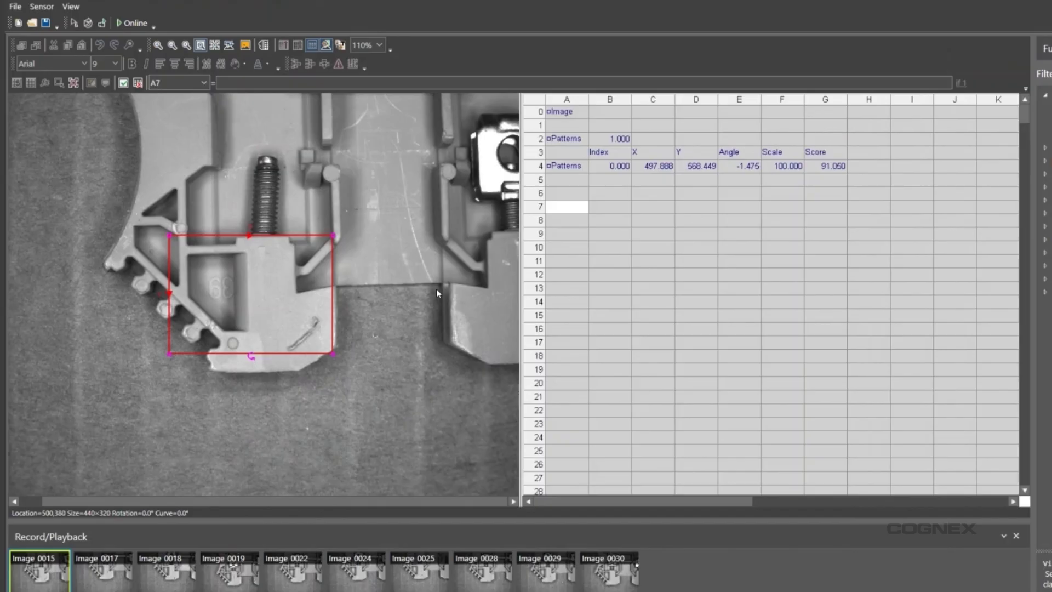
{"action": "left_click_drag", "start_coordinate": [289, 293], "coordinate": [298, 288]}
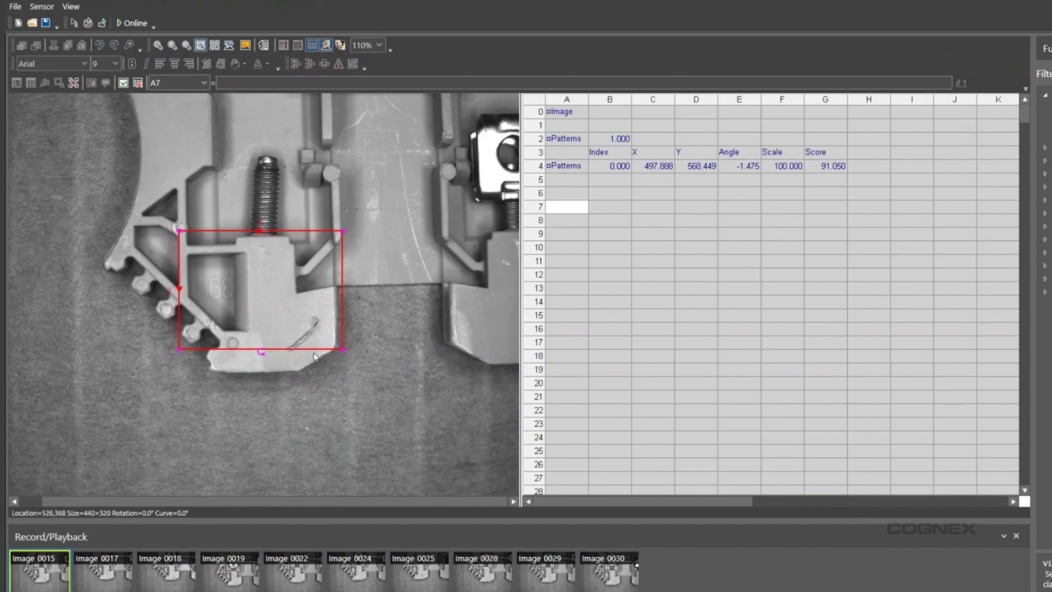
{"action": "left_click_drag", "start_coordinate": [312, 351], "coordinate": [312, 378]}
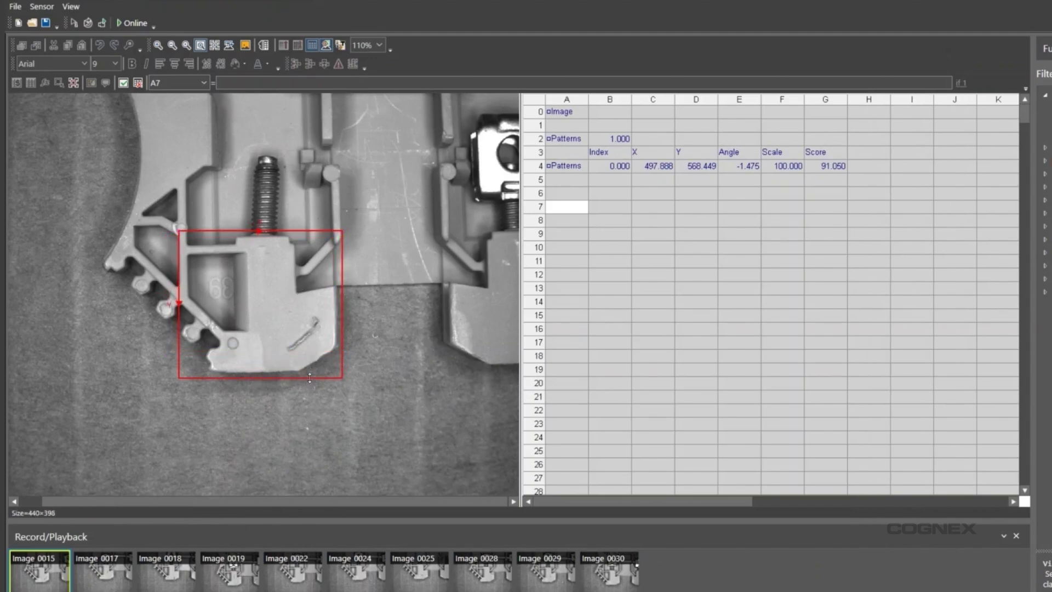
{"action": "left_click_drag", "start_coordinate": [176, 257], "coordinate": [202, 257]}
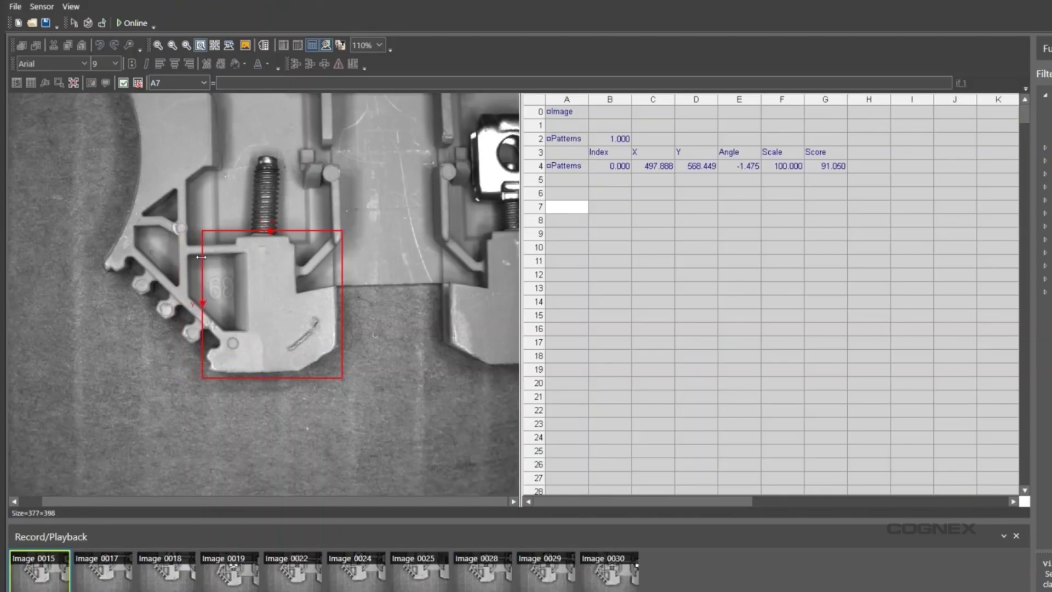
{"action": "double_click", "coordinate": [304, 235]}
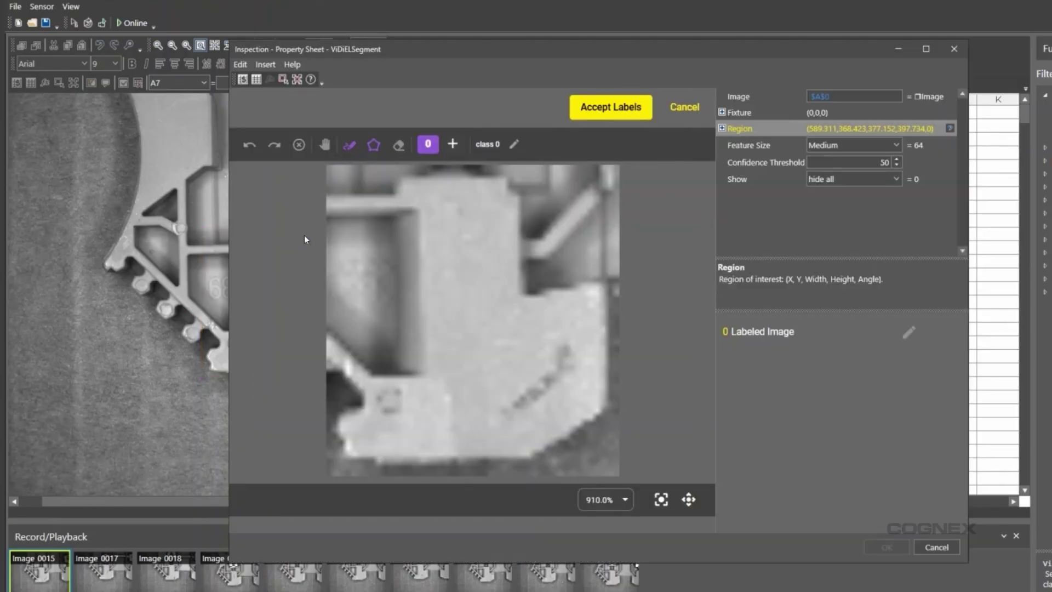
- Set the Fixture to pattern cells C4:E4 (497.888, 568.449, -1.475)
{"action": "left_click_drag", "start_coordinate": [687, 49], "coordinate": [653, 48]}
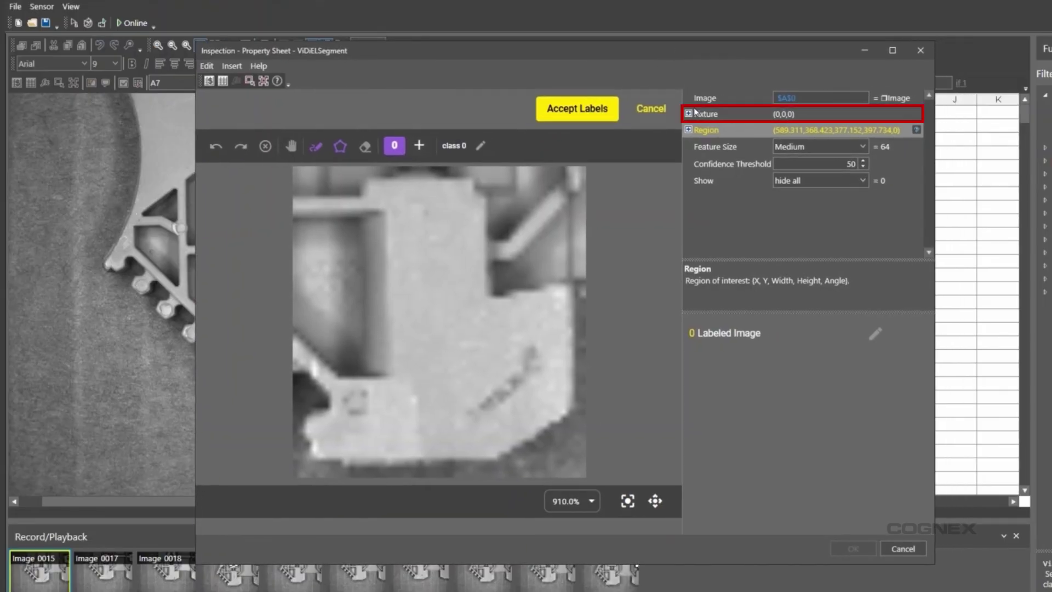
{"action": "left_click", "coordinate": [740, 118]}
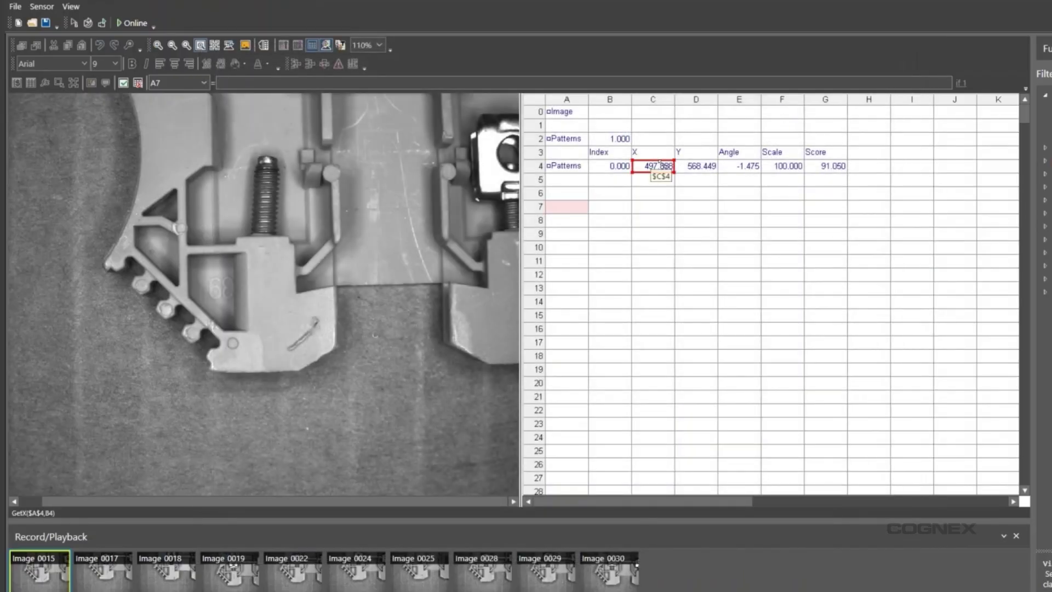
{"action": "left_click_drag", "start_coordinate": [660, 163], "coordinate": [750, 168]}
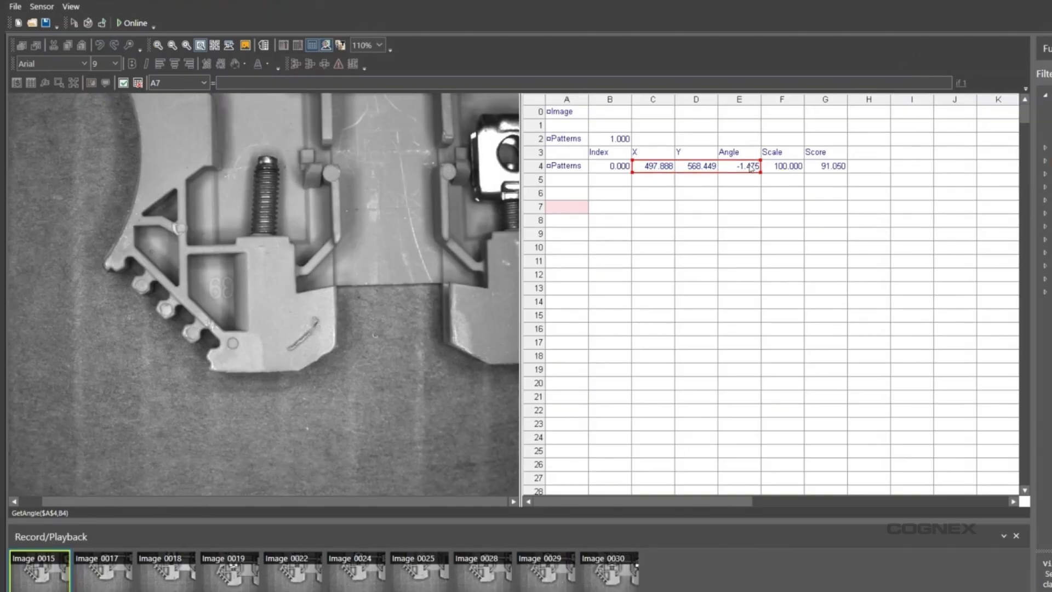
{"action": "key", "text": "Return"}
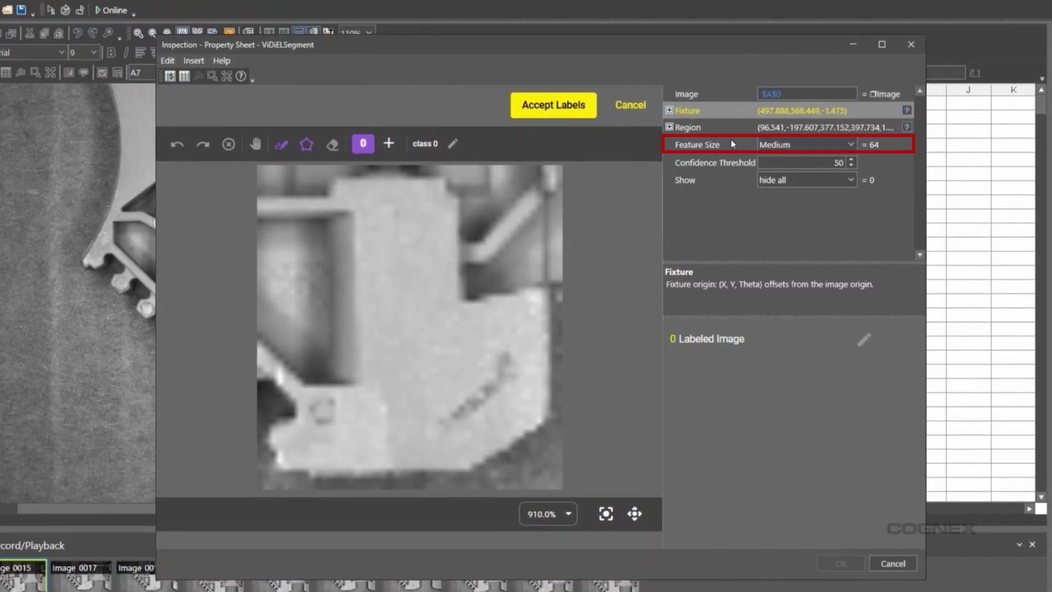
- Compare Large and Very Small Feature Sizes, then settle on Small (32)
{"action": "left_click", "coordinate": [715, 144]}
{"action": "left_click", "coordinate": [799, 148]}
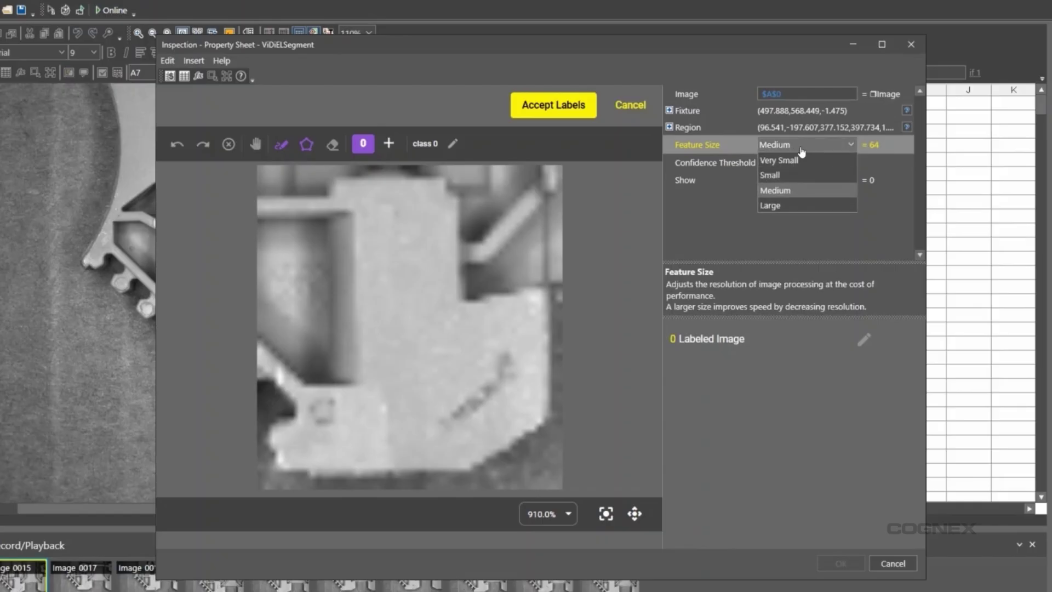
{"action": "left_click", "coordinate": [794, 205]}
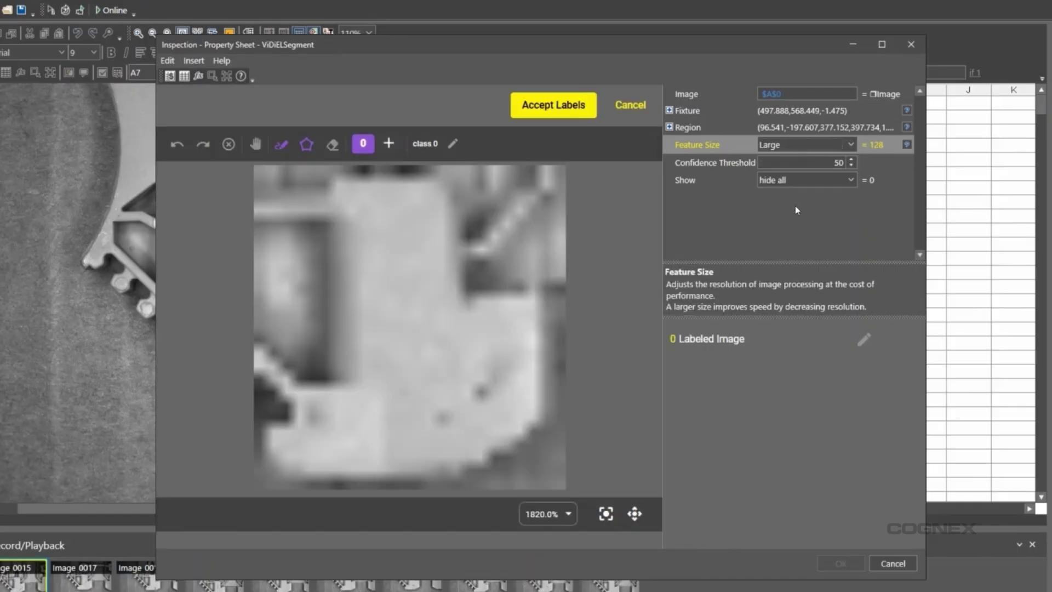
{"action": "left_click", "coordinate": [794, 144]}
{"action": "left_click", "coordinate": [790, 159]}
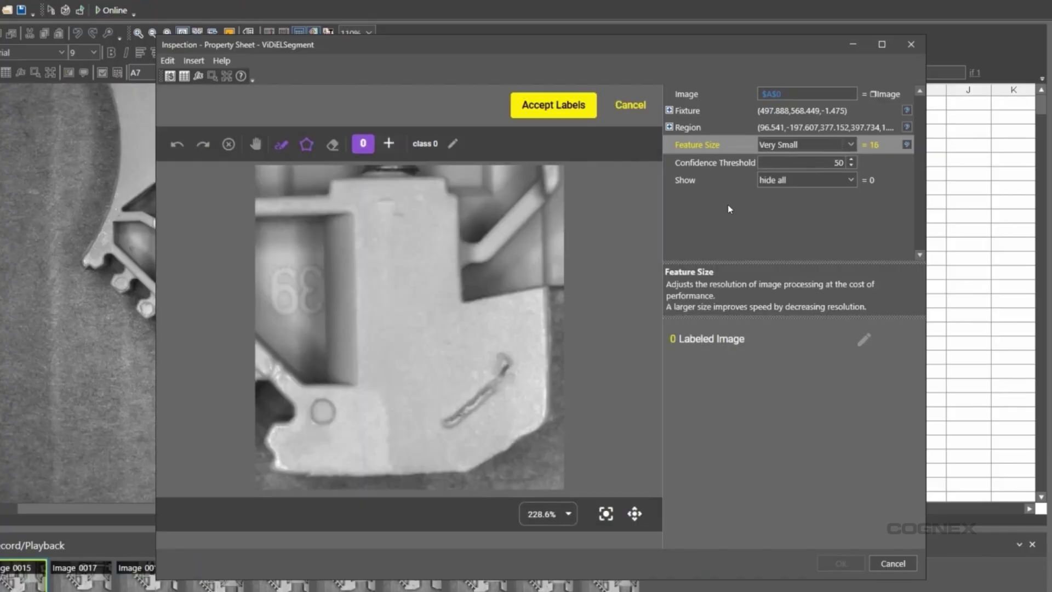
{"action": "mouse_move", "coordinate": [713, 263]}
{"action": "left_mouse_down"}
{"action": "mouse_move", "coordinate": [712, 275]}
{"action": "mouse_move", "coordinate": [715, 230]}
{"action": "left_mouse_up"}
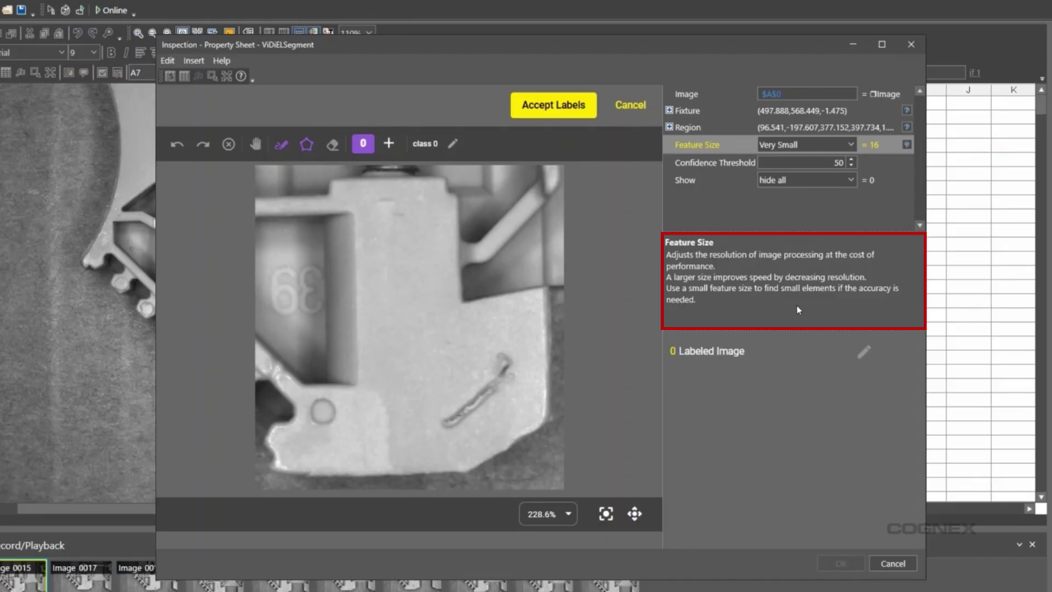
{"action": "left_click", "coordinate": [821, 149]}
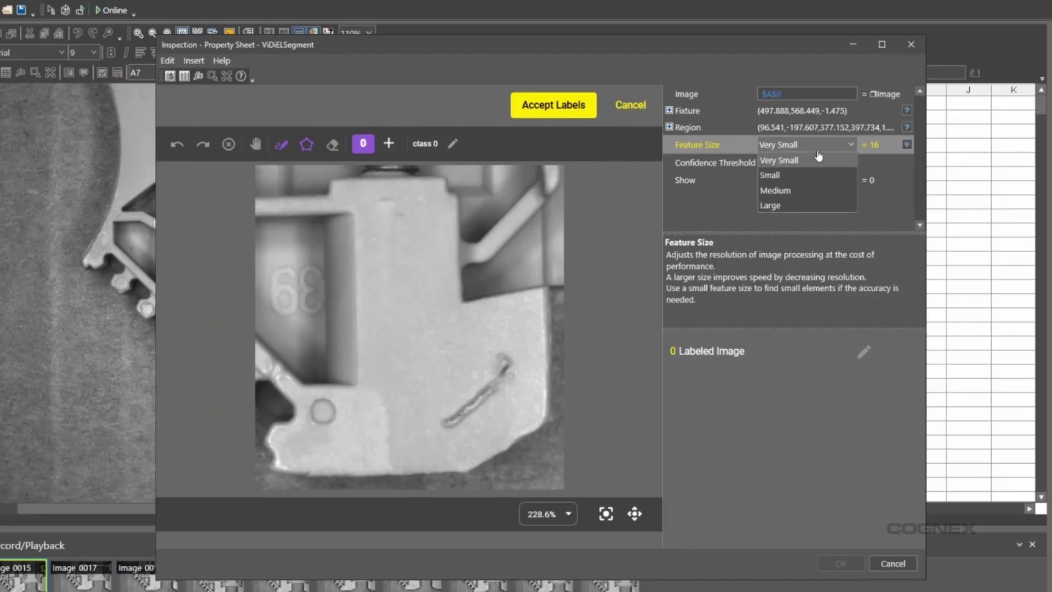
{"action": "left_click", "coordinate": [774, 178]}
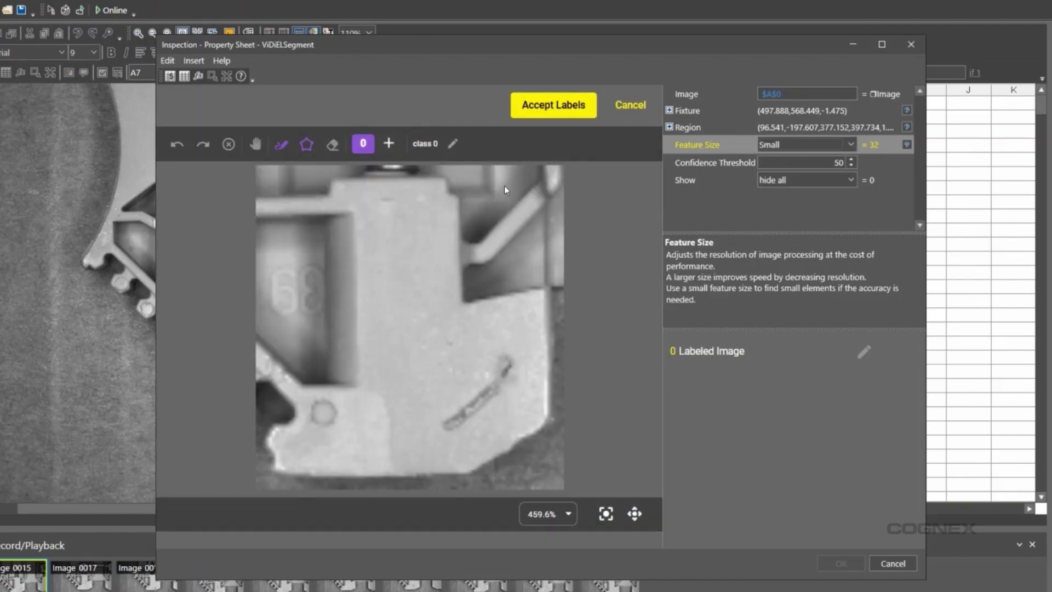
- Zoom and pan the labeling image to center on the diagonal scratch
{"action": "scroll", "coordinate": [460, 390], "scroll_direction": "up", "scroll_amount": 1}
{"action": "scroll", "coordinate": [459, 386], "scroll_direction": "up", "scroll_amount": 2}
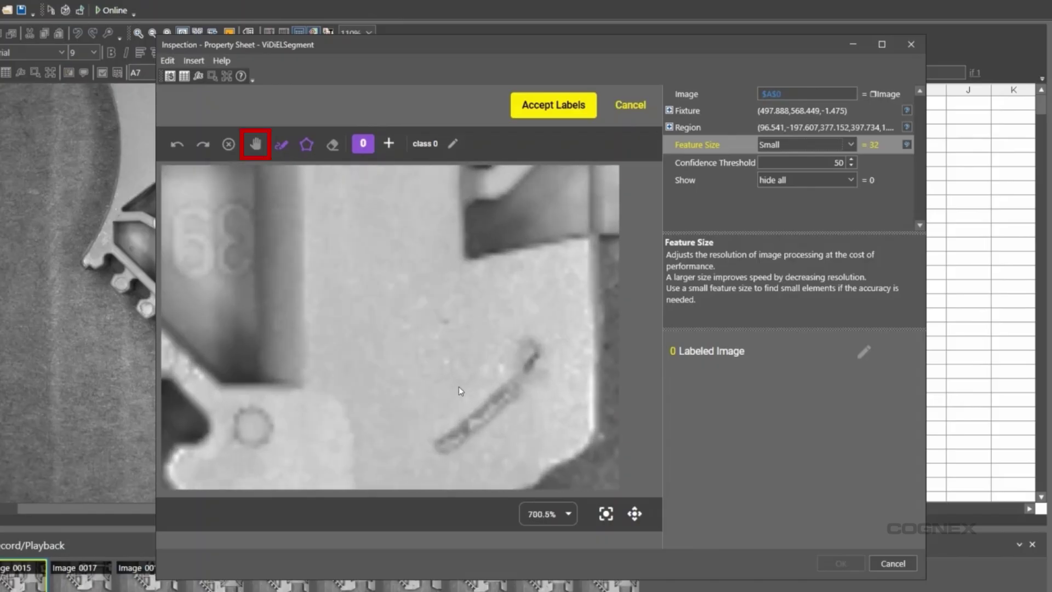
{"action": "scroll", "coordinate": [459, 386], "scroll_direction": "up", "scroll_amount": 1}
{"action": "left_click", "coordinate": [257, 149]}
{"action": "mouse_move", "coordinate": [393, 348]}
{"action": "left_mouse_down"}
{"action": "mouse_move", "coordinate": [382, 329]}
{"action": "mouse_move", "coordinate": [387, 284]}
{"action": "mouse_move", "coordinate": [426, 313]}
{"action": "mouse_move", "coordinate": [410, 310]}
{"action": "left_mouse_up"}
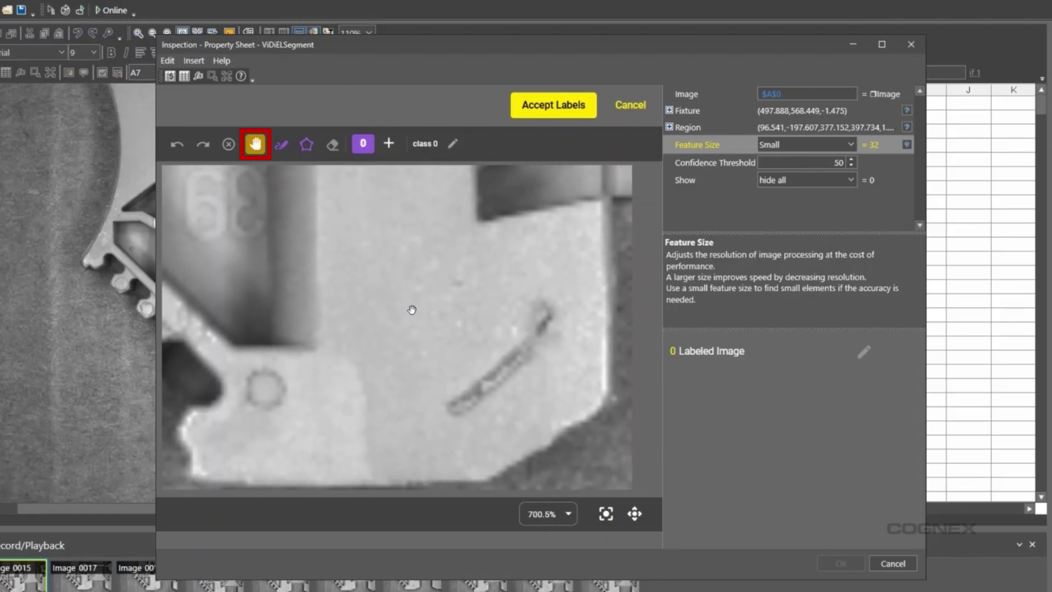
{"action": "scroll", "coordinate": [511, 347], "scroll_direction": "up", "scroll_amount": 2}
{"action": "scroll", "coordinate": [493, 340], "scroll_direction": "up", "scroll_amount": 2}
{"action": "left_click_drag", "start_coordinate": [492, 340], "coordinate": [470, 318]}
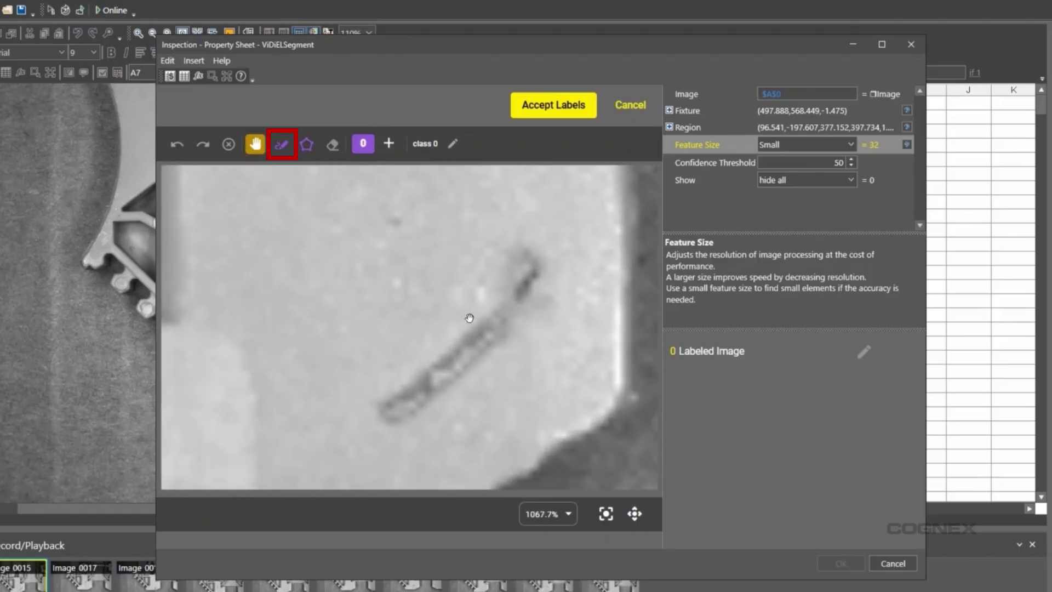
- Paint the diagonal scratch with a finer class 0 brush, undoing the oversized blob
{"action": "left_click", "coordinate": [281, 144]}
{"action": "left_click", "coordinate": [340, 255]}
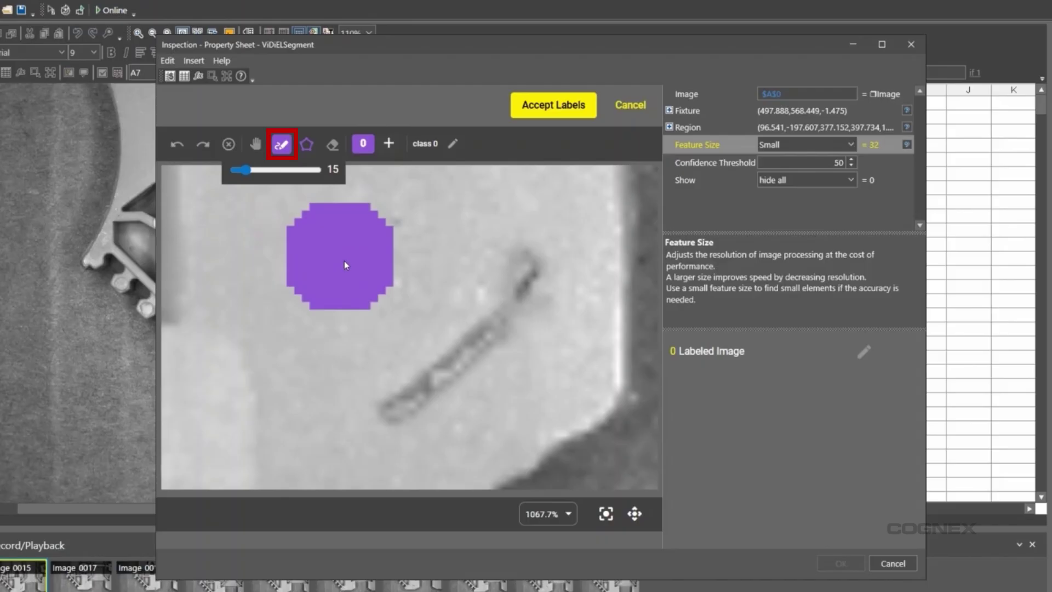
{"action": "key", "text": "ctrl+z"}
{"action": "left_click_drag", "start_coordinate": [242, 170], "coordinate": [235, 171]}
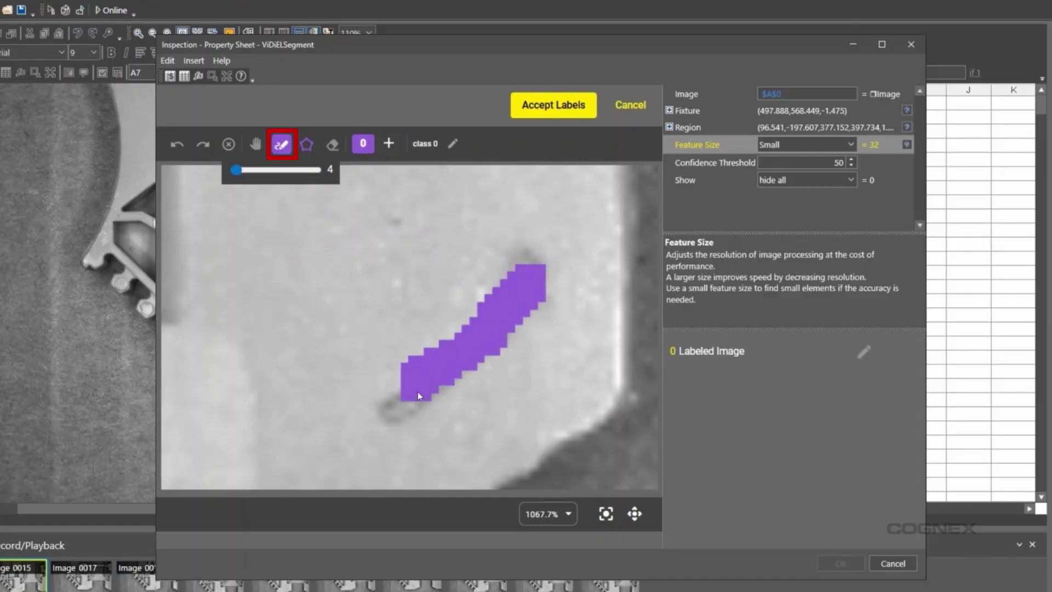
{"action": "mouse_move", "coordinate": [418, 392]}
{"action": "left_mouse_down"}
{"action": "mouse_move", "coordinate": [345, 355]}
{"action": "mouse_move", "coordinate": [305, 316]}
{"action": "left_mouse_up"}
{"action": "key", "text": "e"}
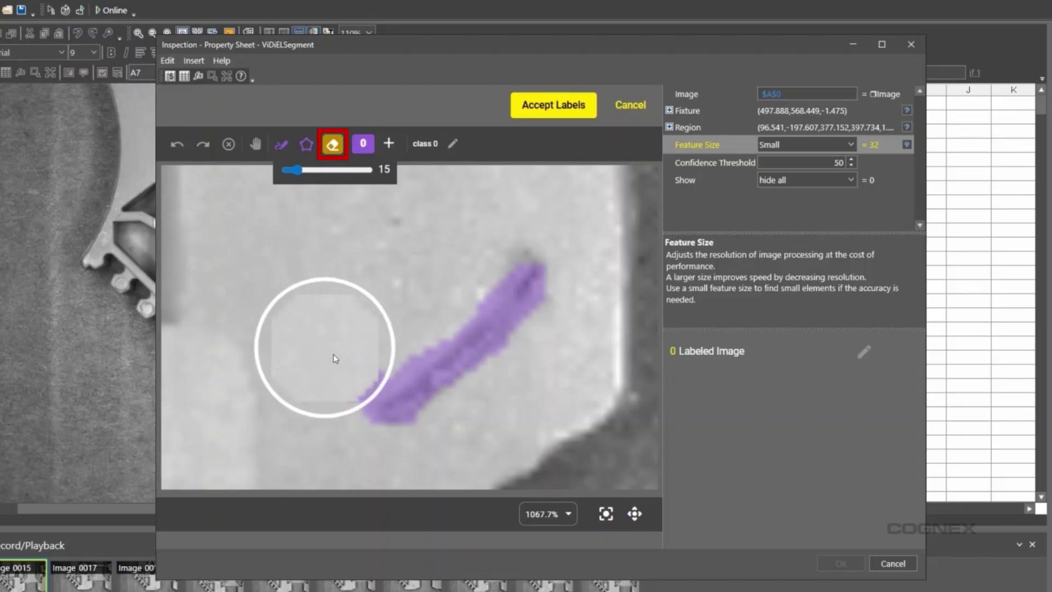
- Outline the lower scratch as a class 0 polygon and accept the labels
{"action": "left_click", "coordinate": [307, 146]}
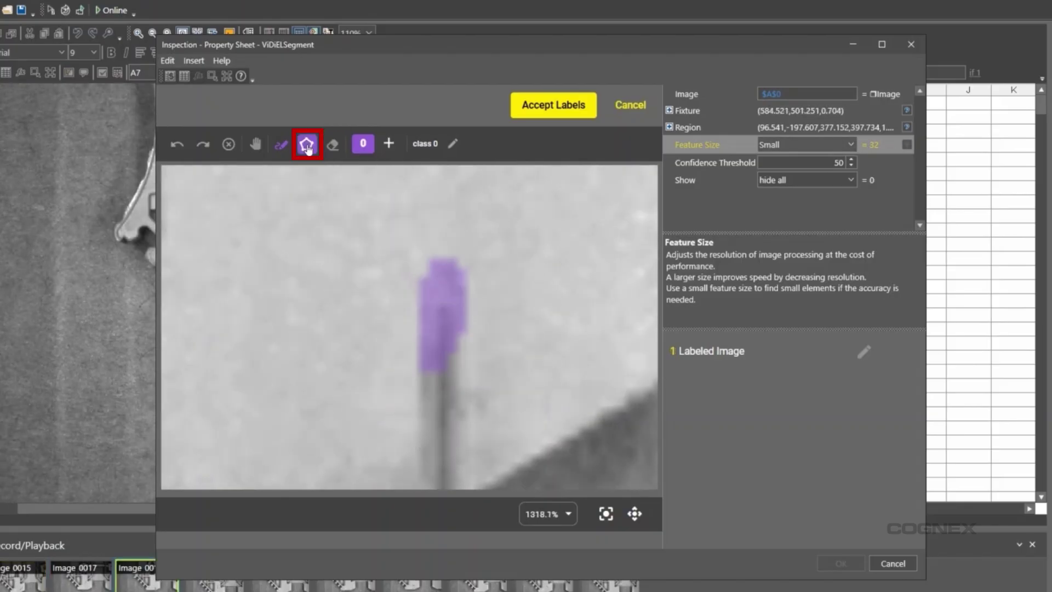
{"action": "left_click", "coordinate": [419, 345]}
{"action": "left_click", "coordinate": [438, 485]}
{"action": "left_click", "coordinate": [457, 333]}
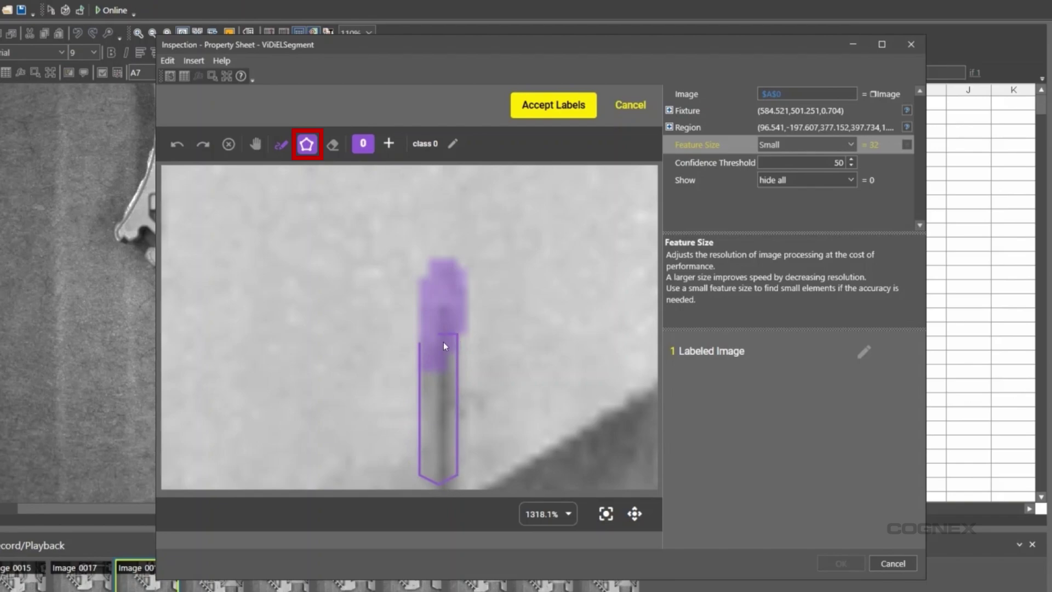
{"action": "double_click", "coordinate": [443, 345]}
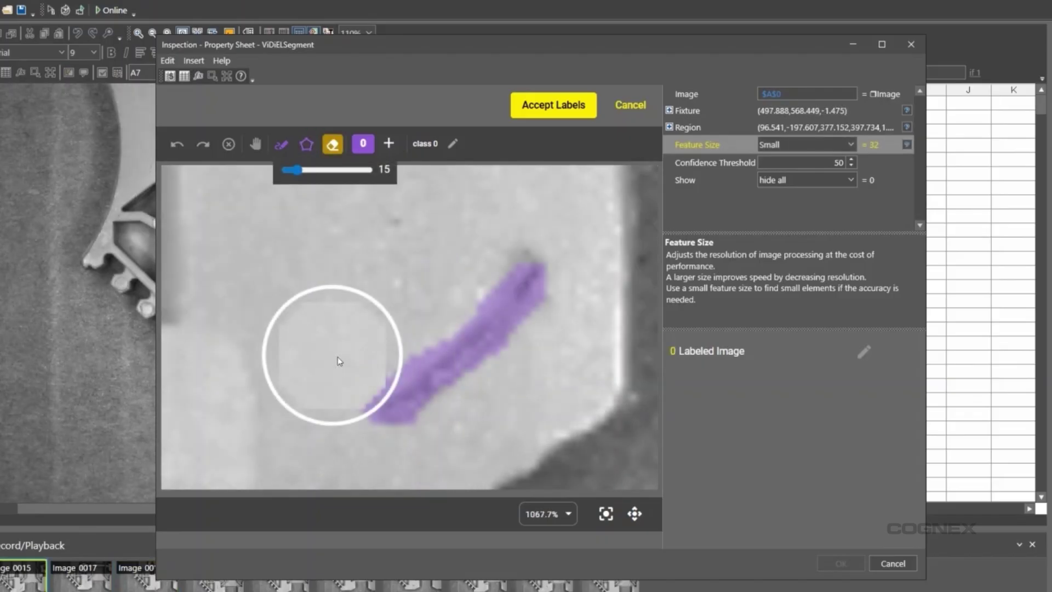
{"action": "left_click", "coordinate": [559, 109]}
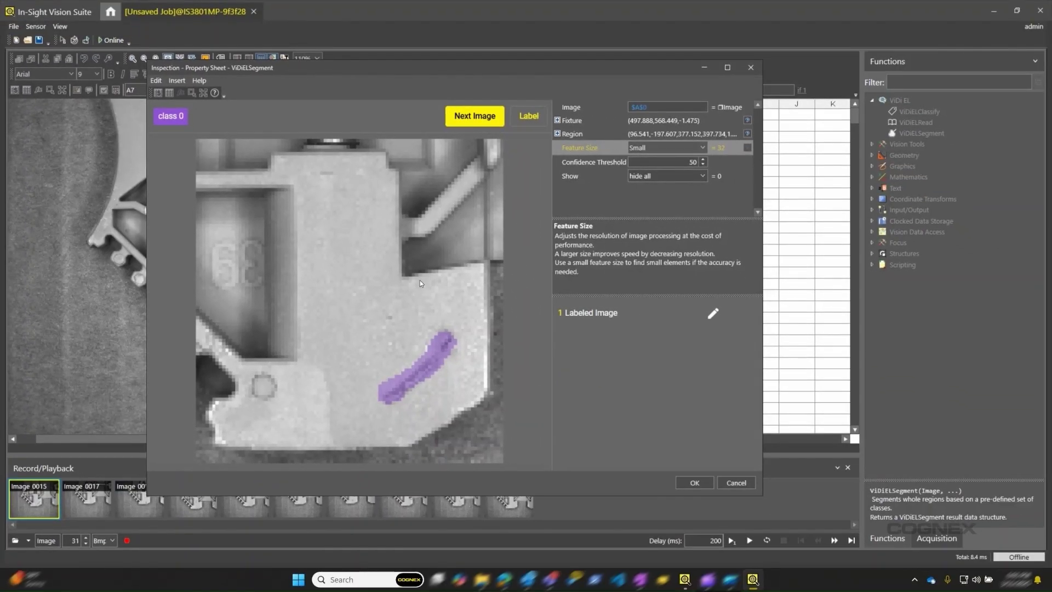
- Check the defect predictions on the recorded images, starting from Image 0017
{"action": "left_click", "coordinate": [84, 503]}
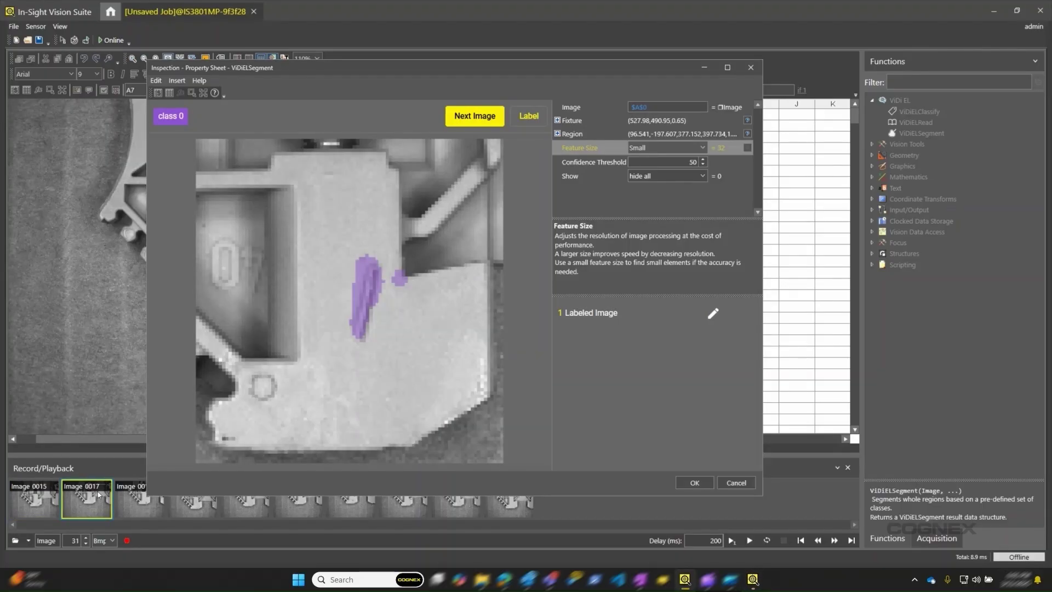
{"action": "left_click", "coordinate": [139, 501]}
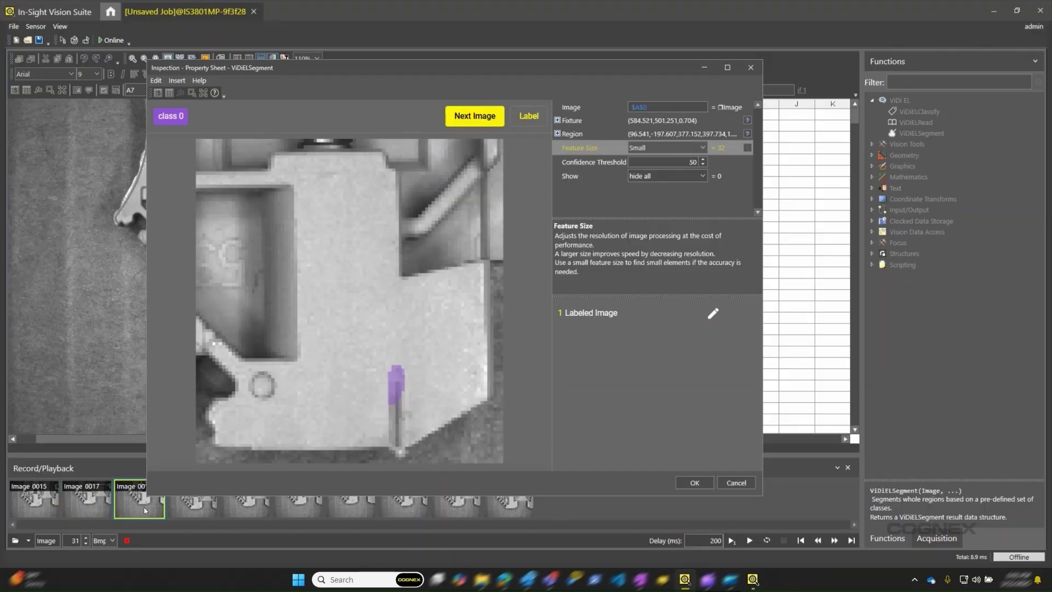
{"action": "left_click", "coordinate": [203, 511]}
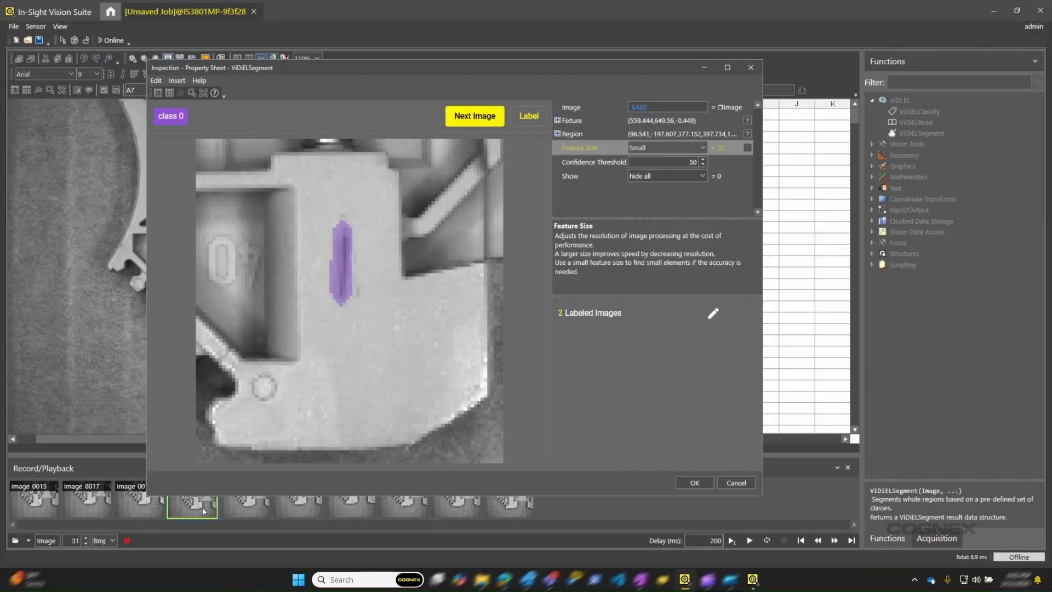
{"action": "left_click", "coordinate": [257, 512]}
{"action": "left_click", "coordinate": [353, 505]}
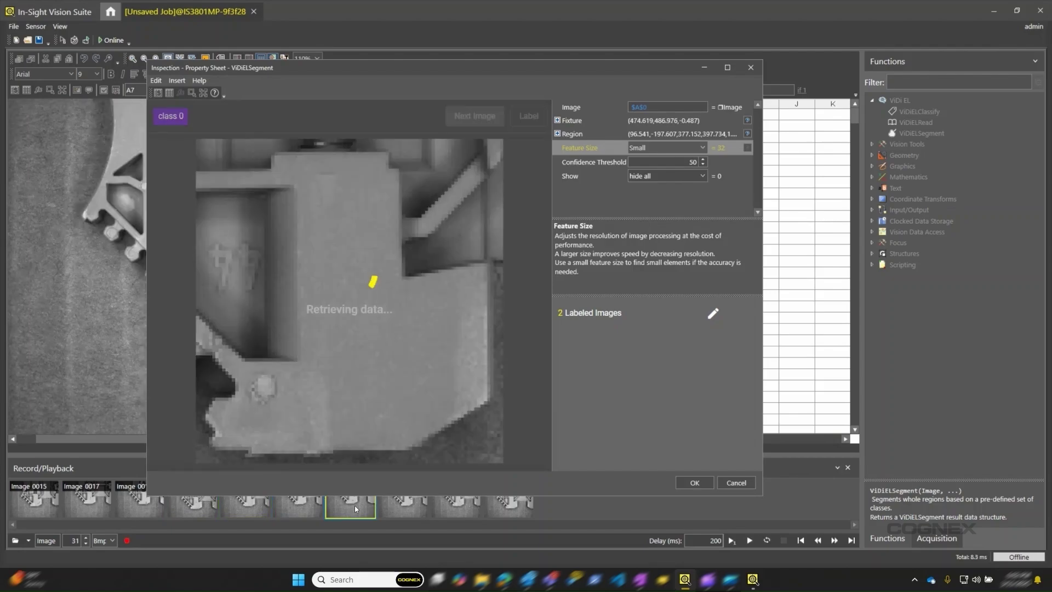
{"action": "left_click", "coordinate": [405, 505]}
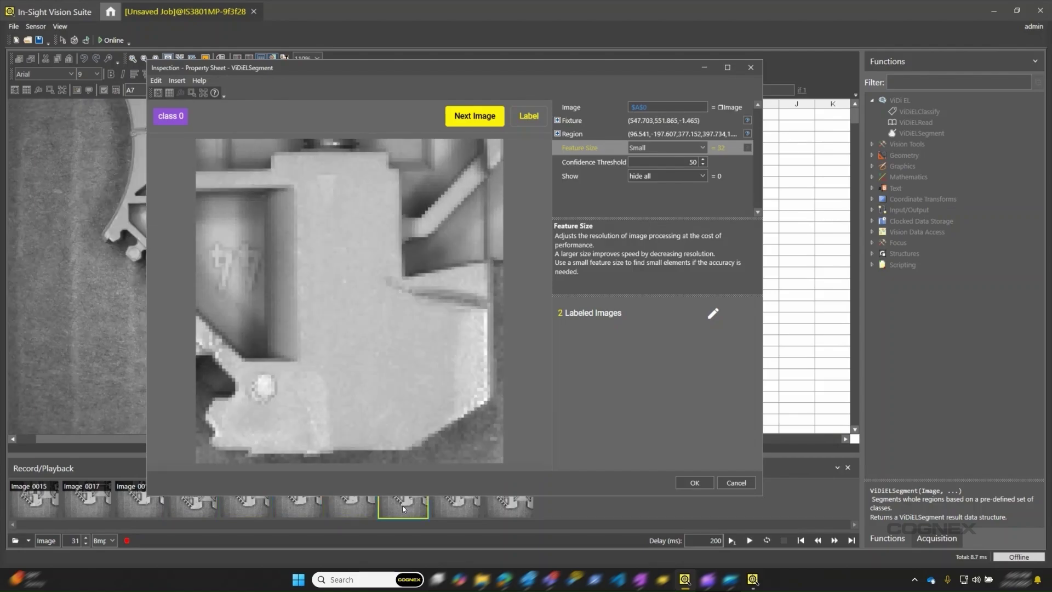
{"action": "left_click", "coordinate": [452, 506]}
- Zoom into the ninth image, then view the gallery of labeled images
{"action": "scroll", "coordinate": [397, 347], "scroll_direction": "up", "scroll_amount": 1}
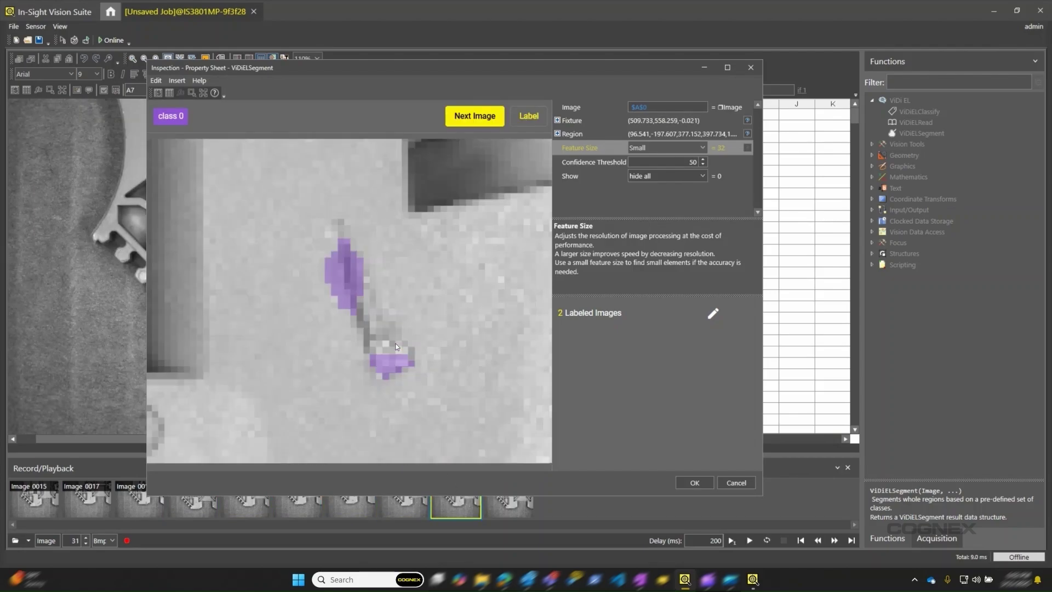
{"action": "scroll", "coordinate": [396, 346], "scroll_direction": "up", "scroll_amount": 1}
{"action": "scroll", "coordinate": [397, 347], "scroll_direction": "up", "scroll_amount": 1}
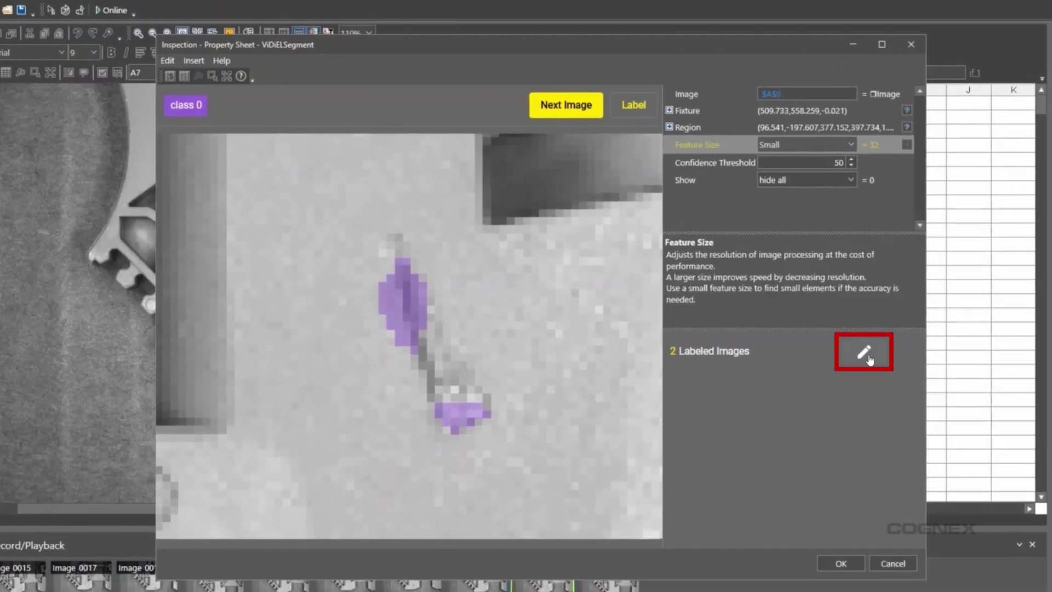
{"action": "left_click", "coordinate": [866, 355]}
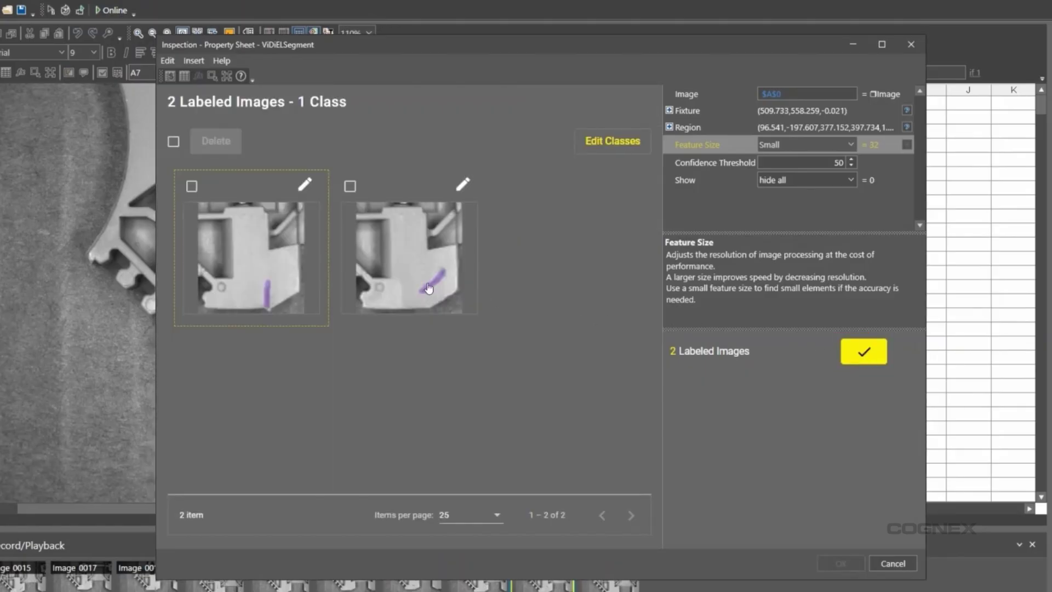
{"action": "left_click", "coordinate": [305, 186]}
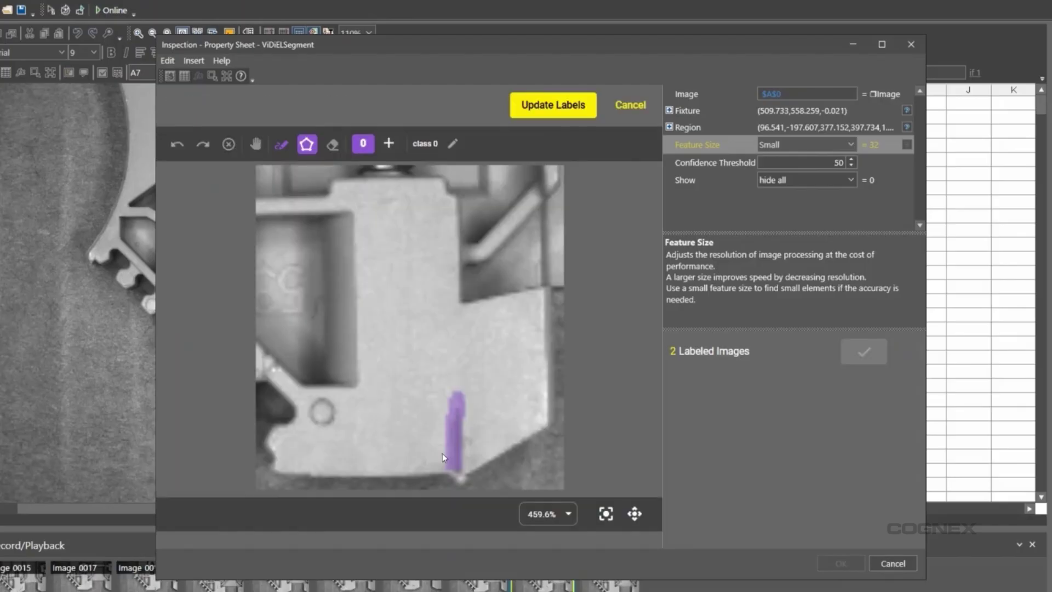
{"action": "scroll", "coordinate": [477, 455], "scroll_direction": "up", "scroll_amount": 3}
{"action": "scroll", "coordinate": [459, 460], "scroll_direction": "up", "scroll_amount": 2}
{"action": "scroll", "coordinate": [459, 460], "scroll_direction": "up", "scroll_amount": 2}
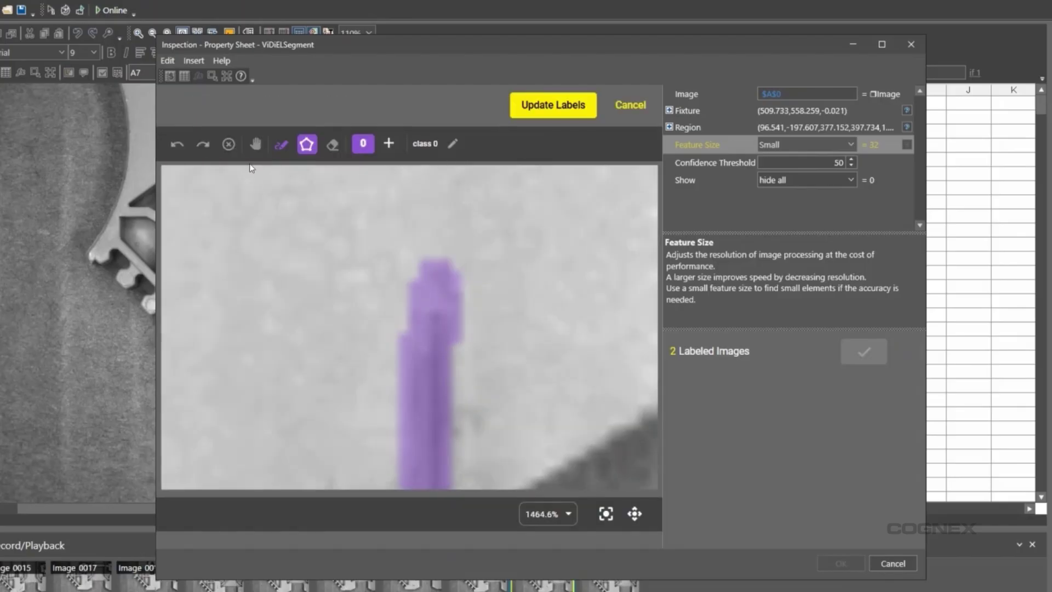
{"action": "left_click", "coordinate": [255, 144]}
{"action": "left_click_drag", "start_coordinate": [528, 360], "coordinate": [522, 284]}
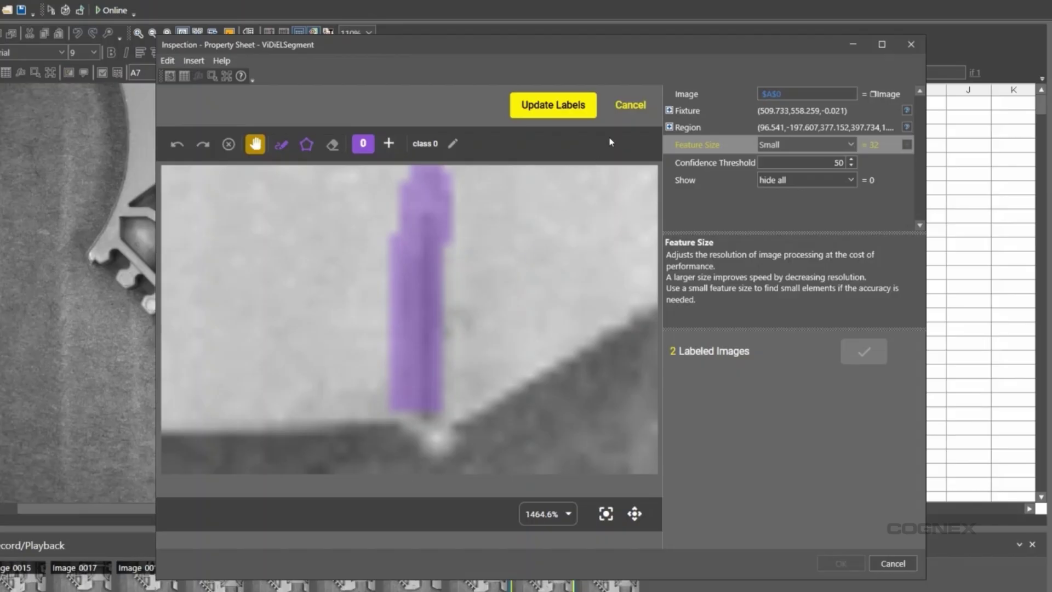
{"action": "left_click", "coordinate": [629, 106]}
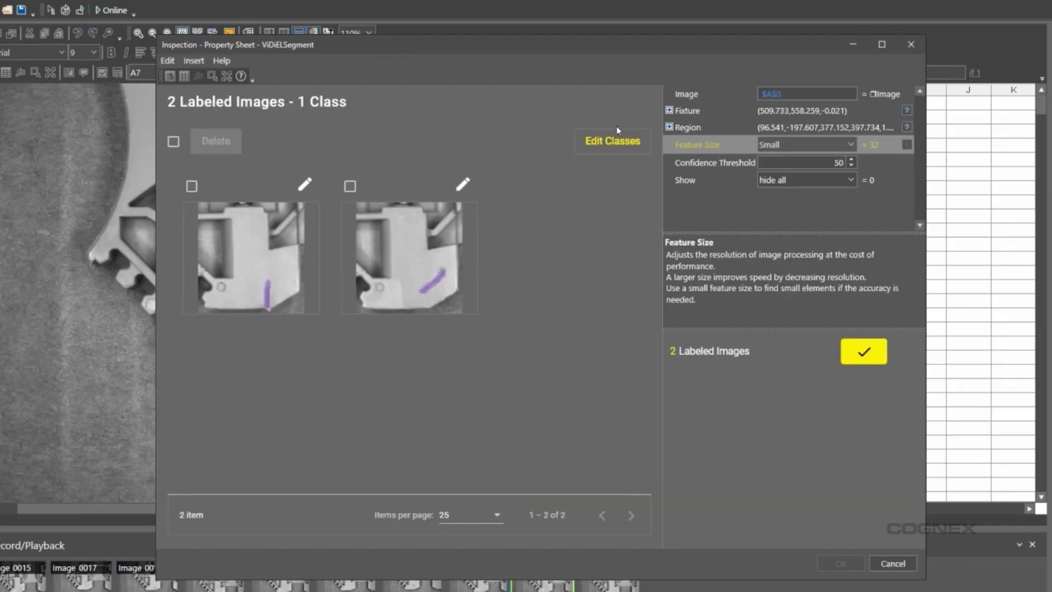
{"action": "left_click", "coordinate": [192, 186]}
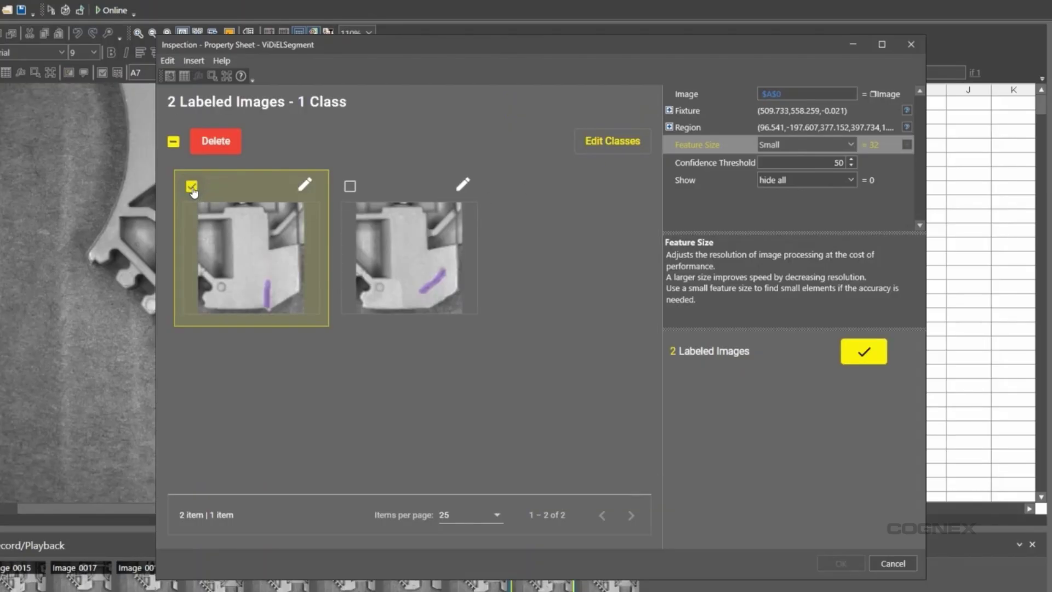
- Delete the vertical-scratch image, leaving a single labeled training image
{"action": "left_click", "coordinate": [226, 149]}
{"action": "left_click", "coordinate": [523, 362]}
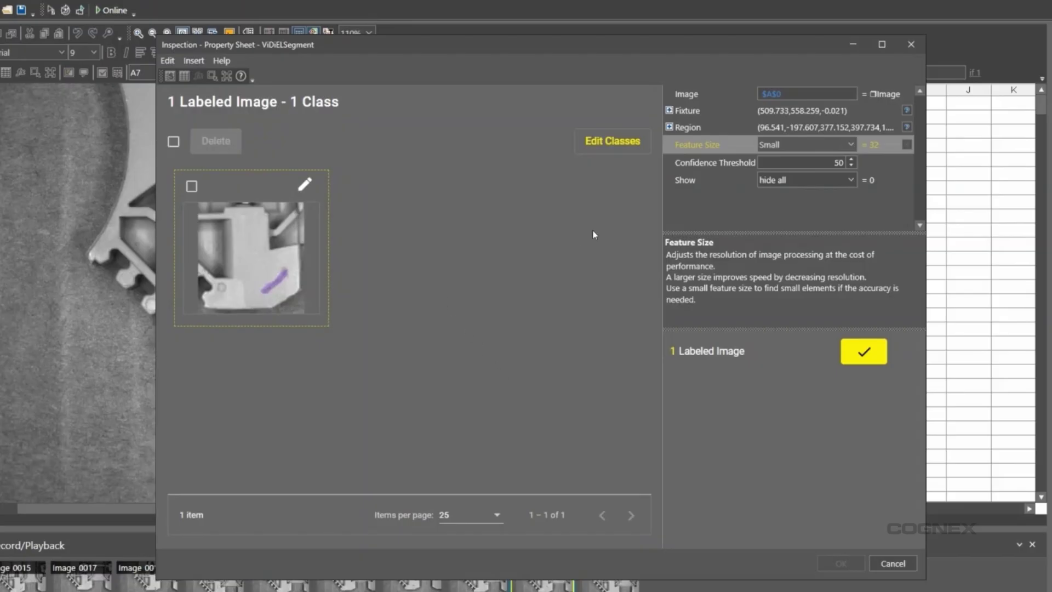
{"action": "left_click", "coordinate": [618, 144]}
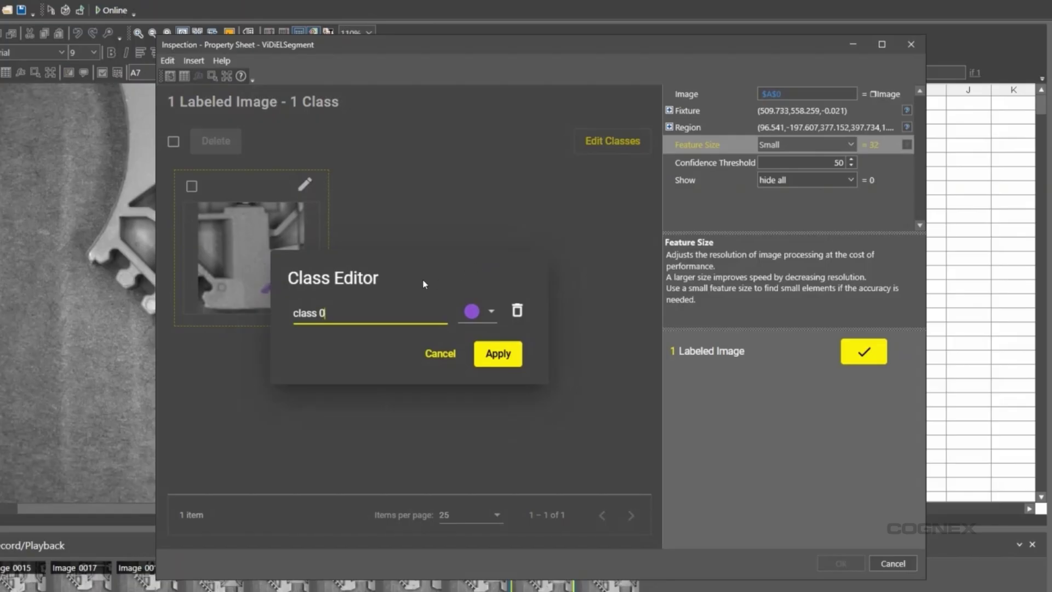
- Keep class 0 purple, close the gallery, and apply the segmentation tool settings
{"action": "left_click", "coordinate": [481, 313]}
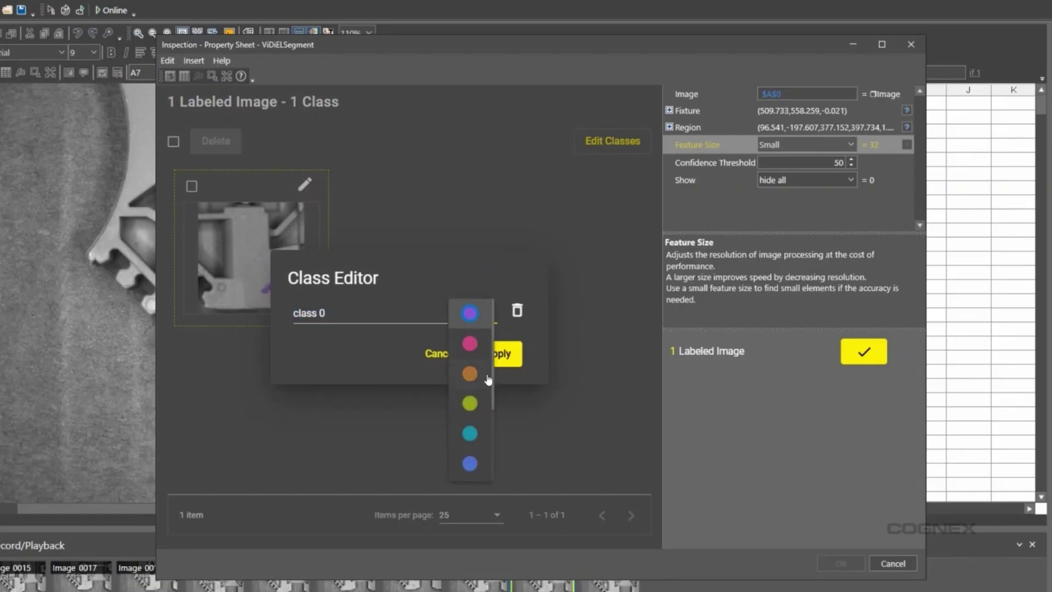
{"action": "left_click", "coordinate": [512, 357]}
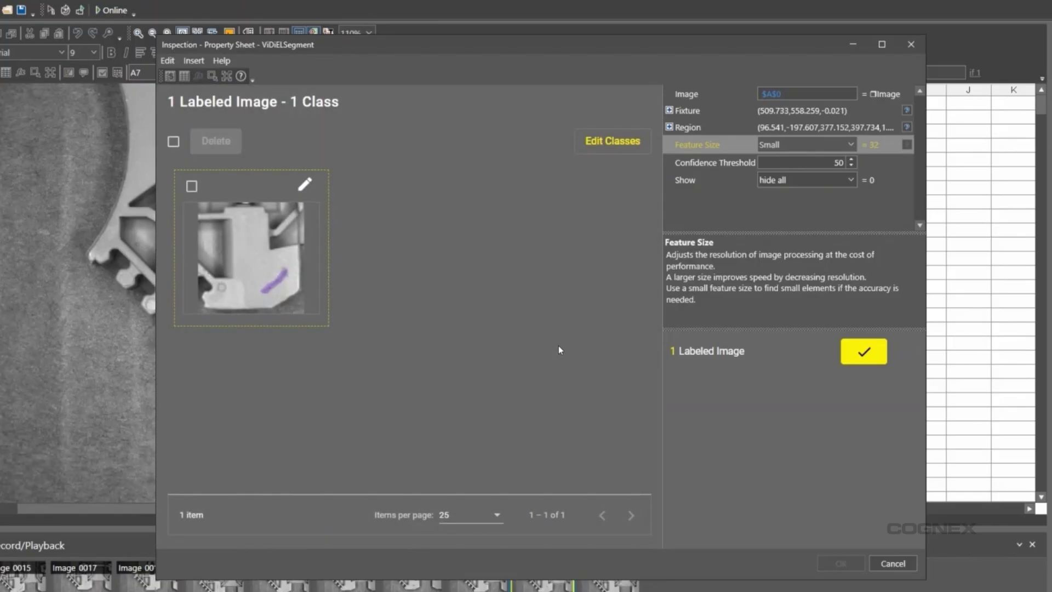
{"action": "left_click", "coordinate": [864, 357]}
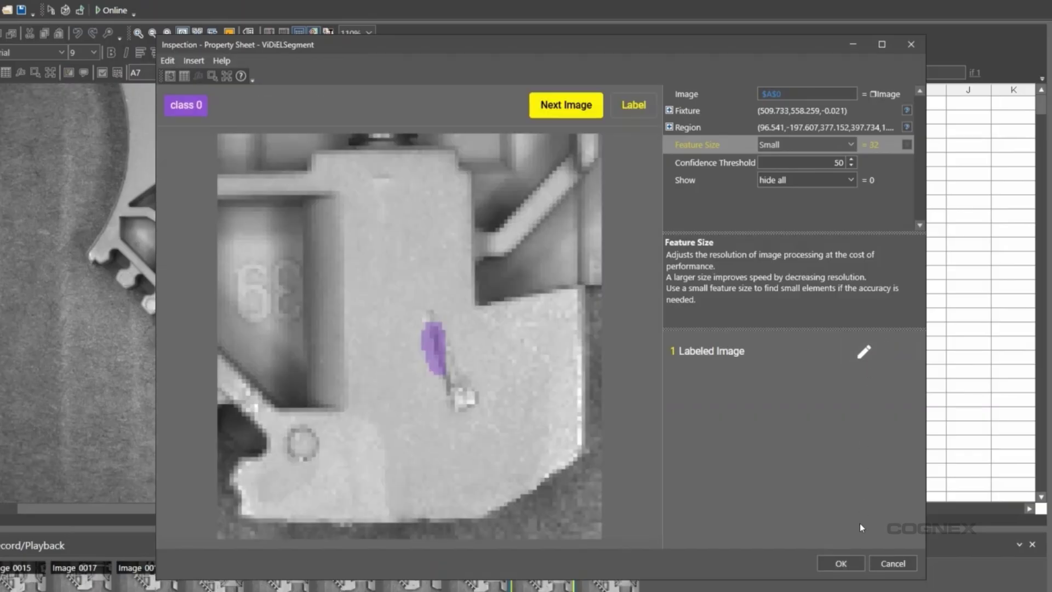
{"action": "left_click", "coordinate": [843, 564]}
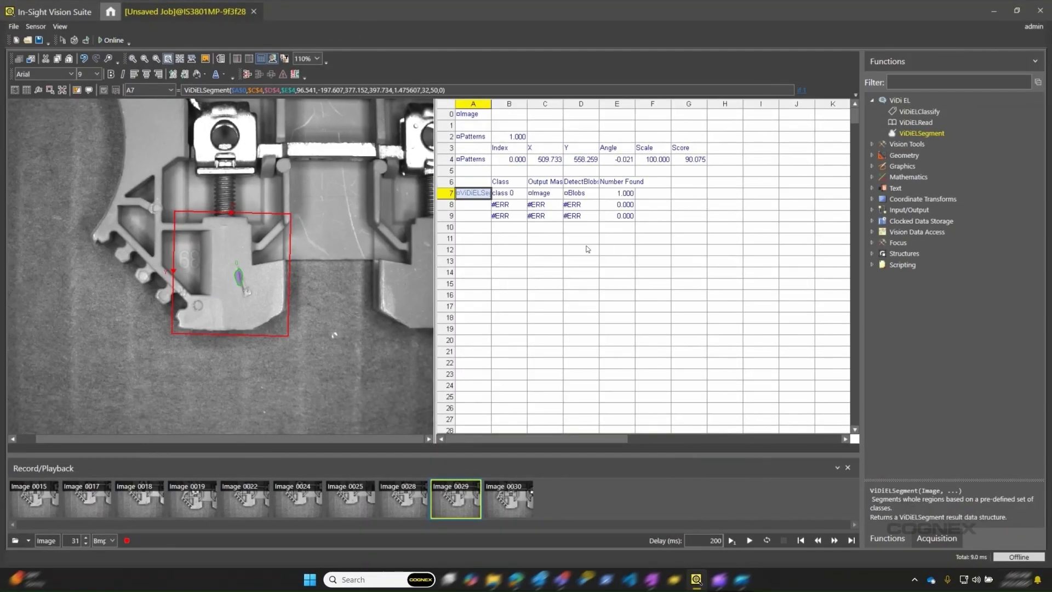